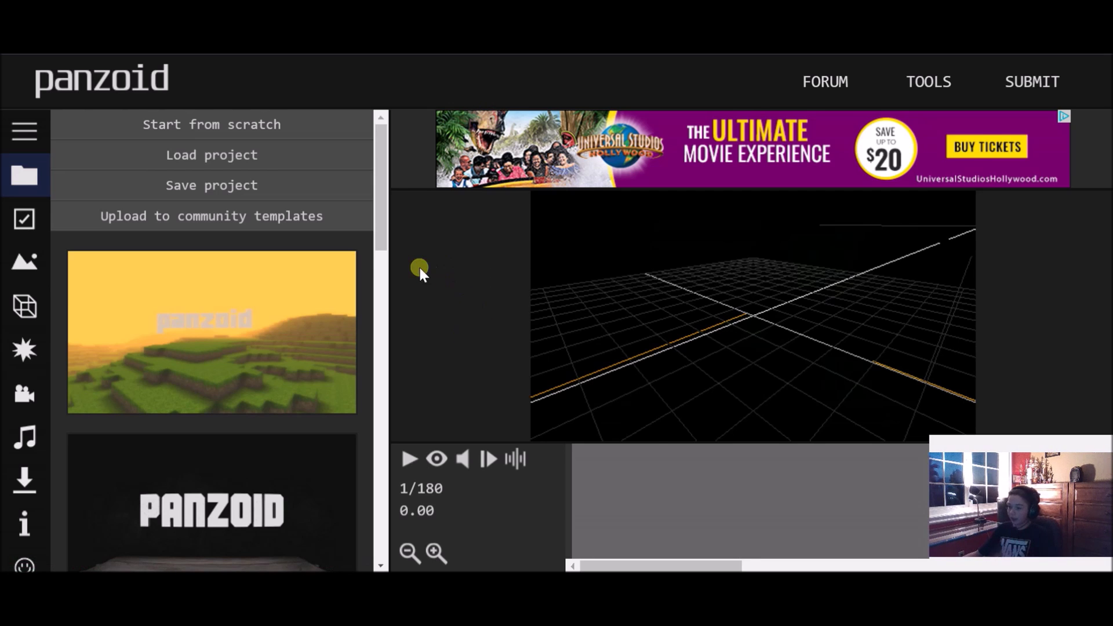
Load the yellow Minecraft-style template, confirming Leave this Page, then show the 3D objects list
left_click_drag(598, 399, 643, 375)
left_click(206, 353)
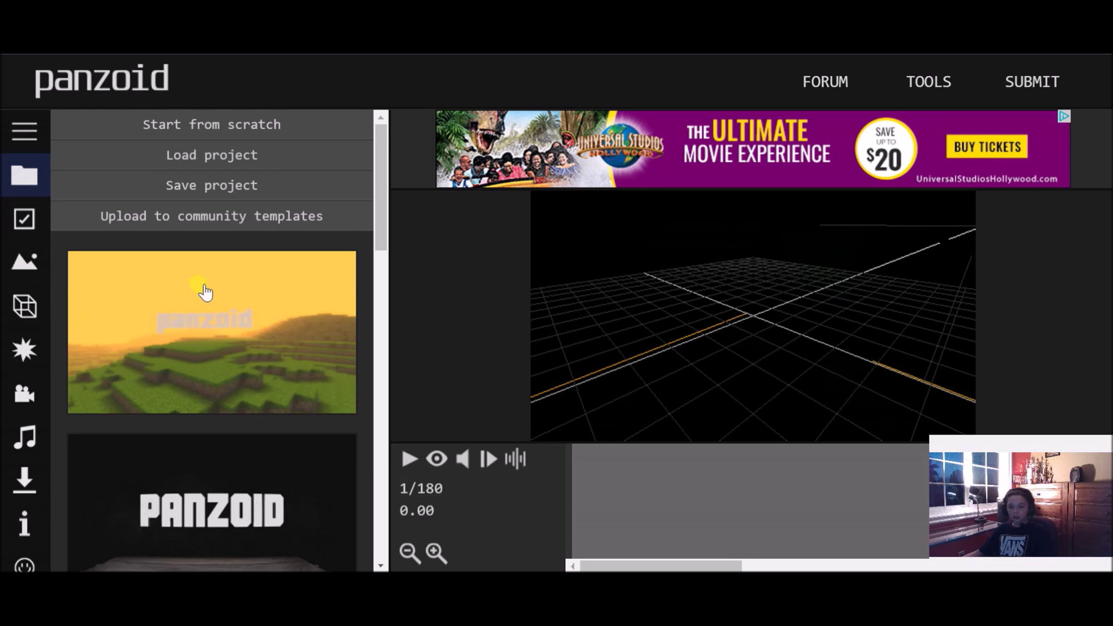
left_click(314, 328)
left_click(415, 247)
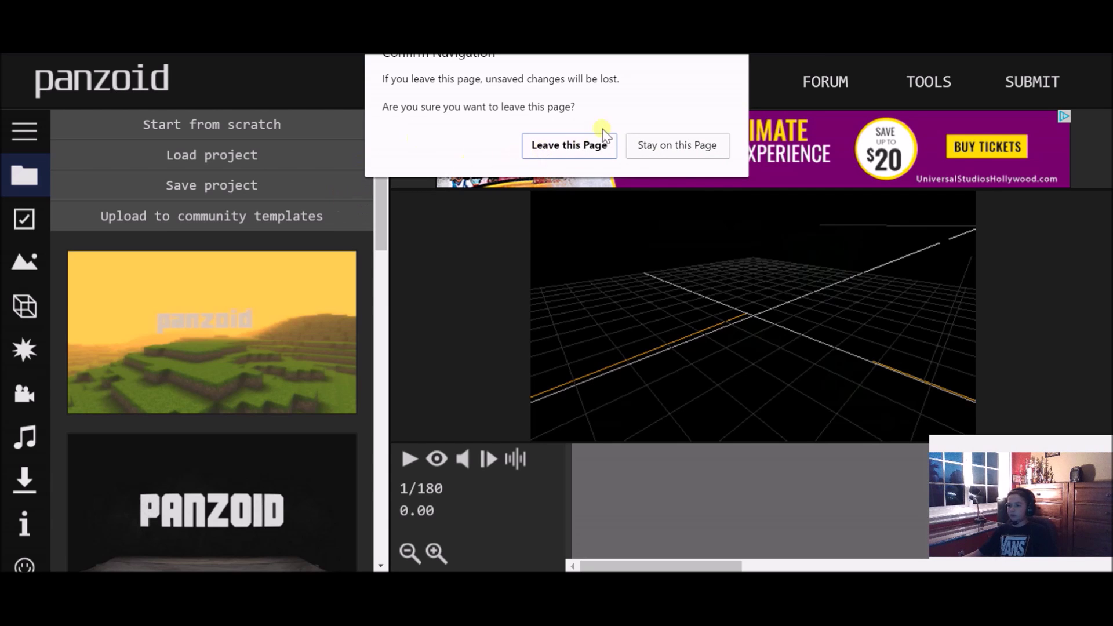
key("Escape")
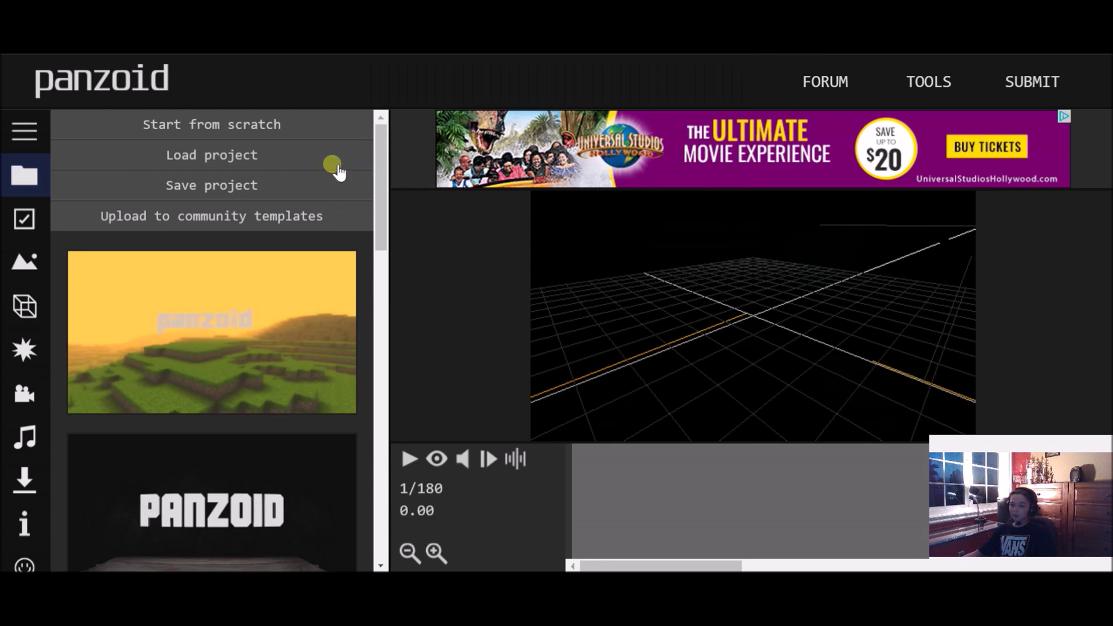
left_click(289, 389)
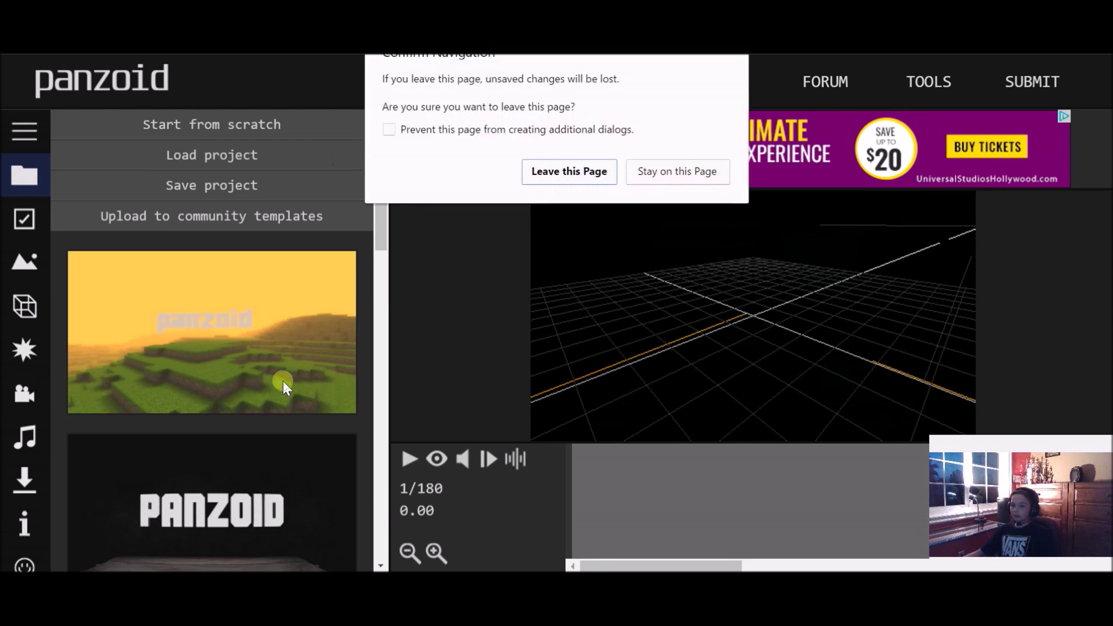
left_click(534, 173)
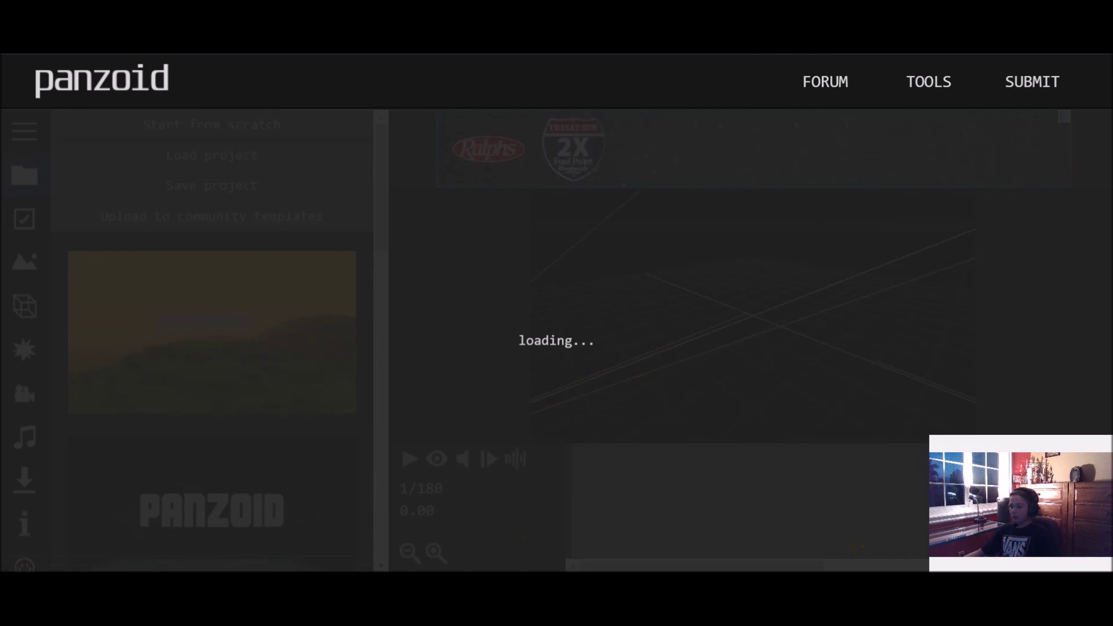
left_click(571, 525)
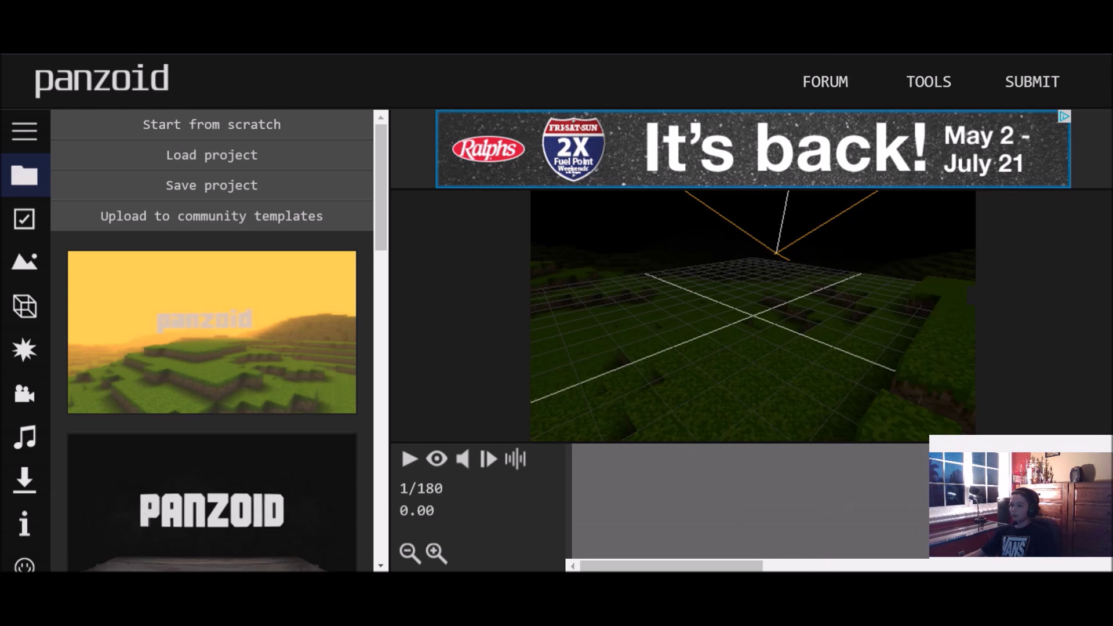
left_click(30, 304)
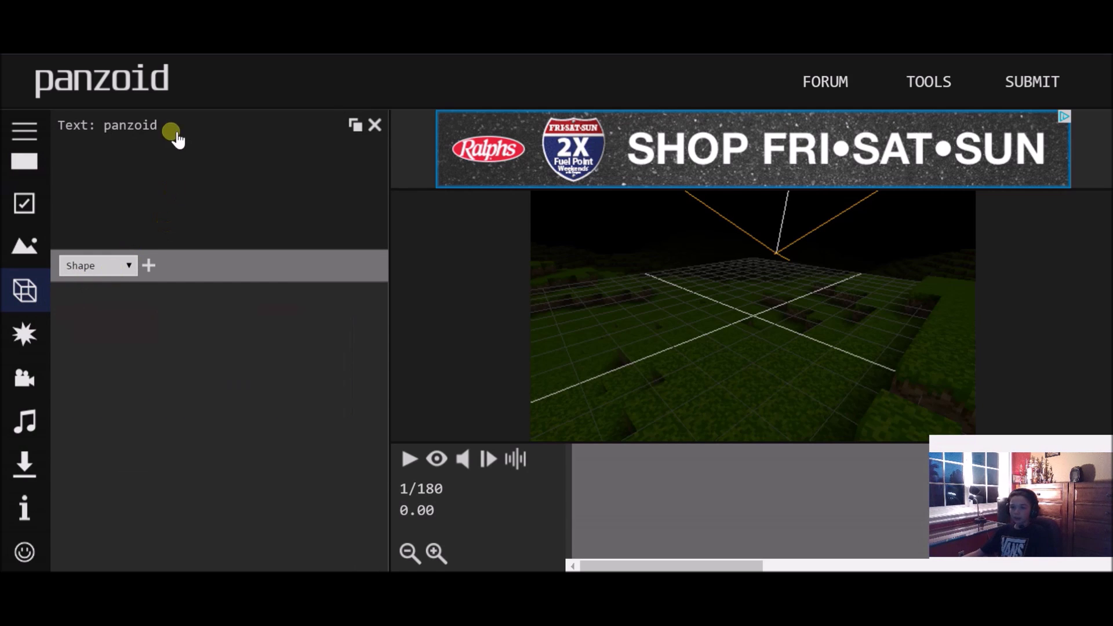
Replace the 3D text 'panzoid' with the creator's channel name
left_click(156, 136)
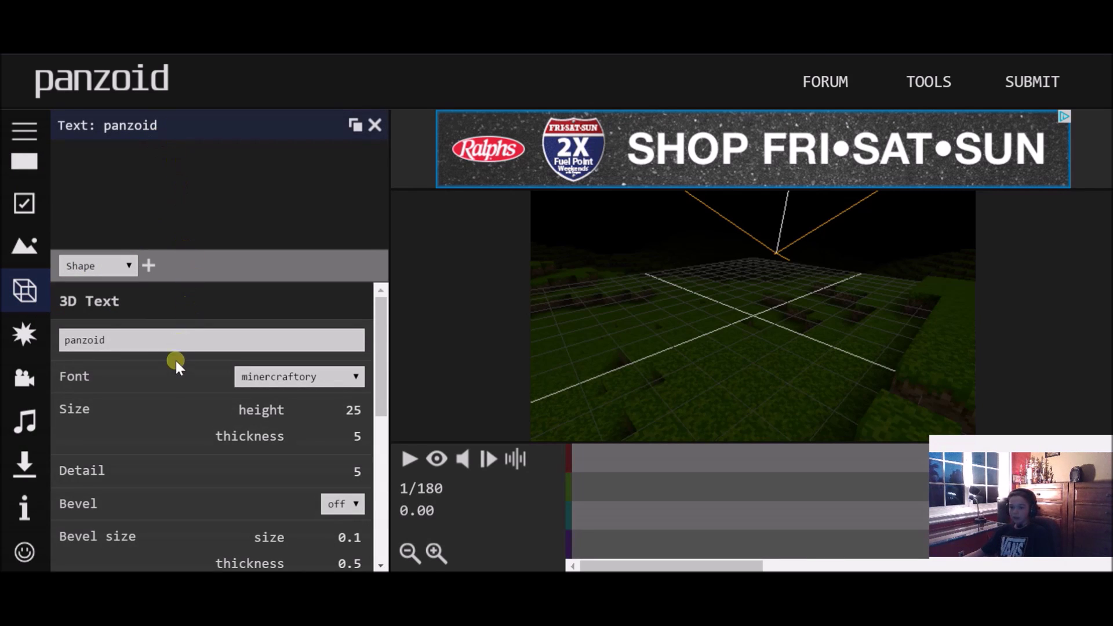
left_click(179, 343)
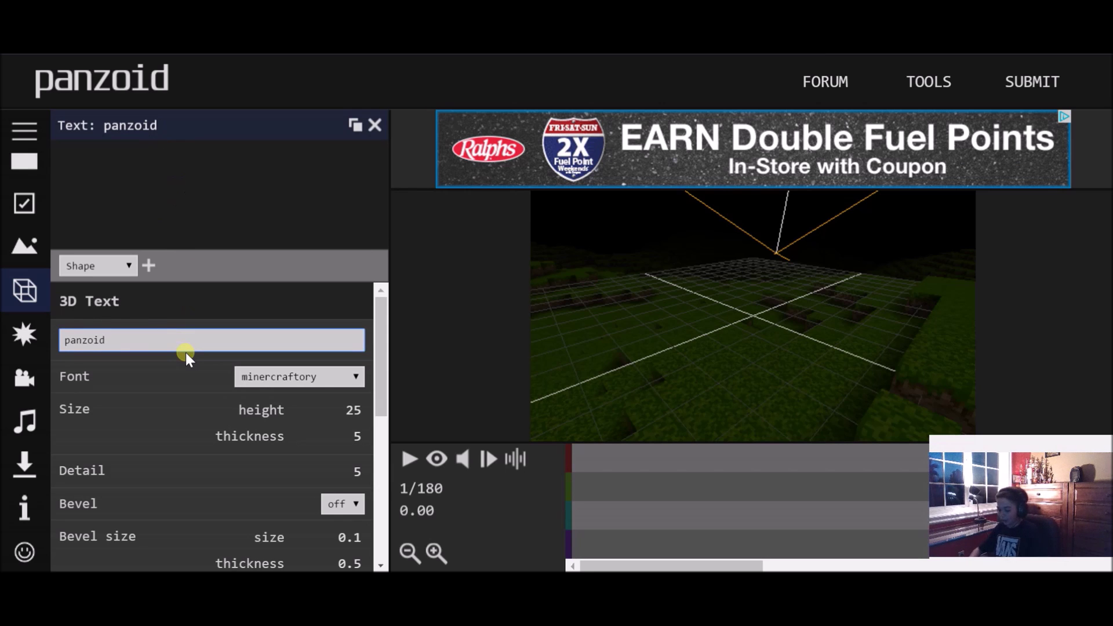
key("BackSpace")
key("BackSpace")
key("BackSpace")
key("BackSpace")
key("BackSpace")
key("BackSpace")
key("BackSpace")
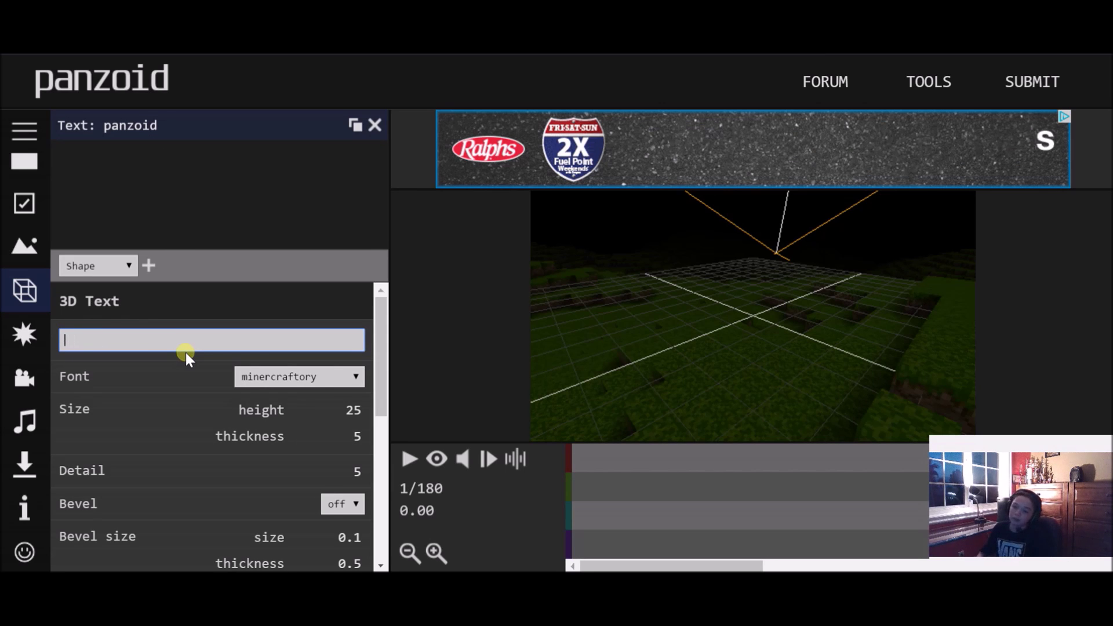
type("JC seezz")
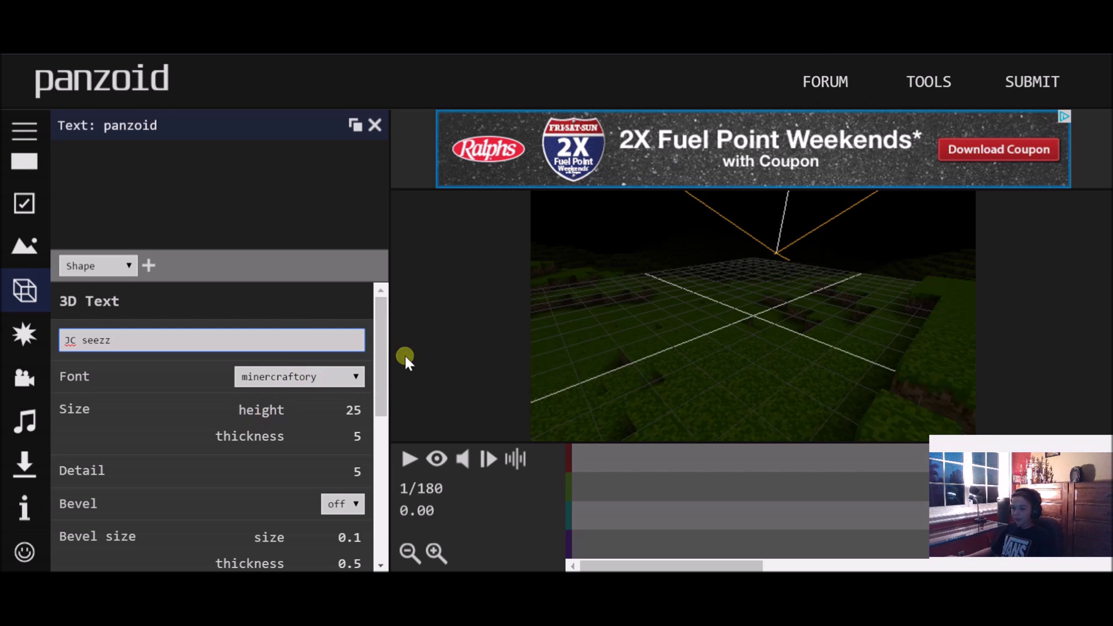
left_click_drag(616, 341, 637, 329)
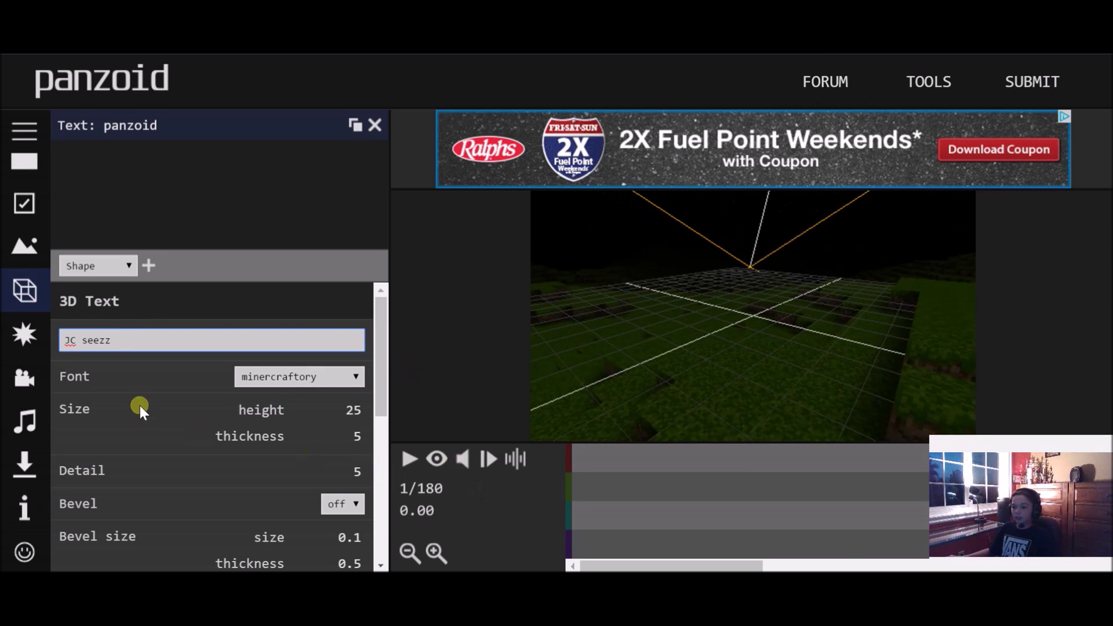
Set the 3D text colour to orange #ff8000 and bring up the effects list
scroll(183, 412, "down", 2)
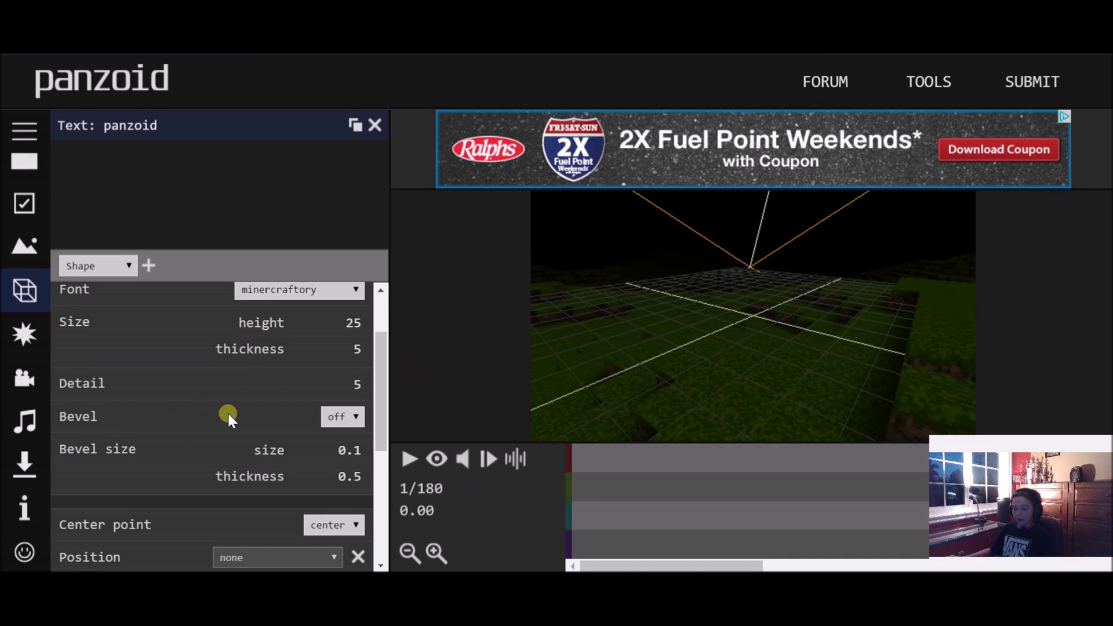
scroll(227, 411, "down", 6)
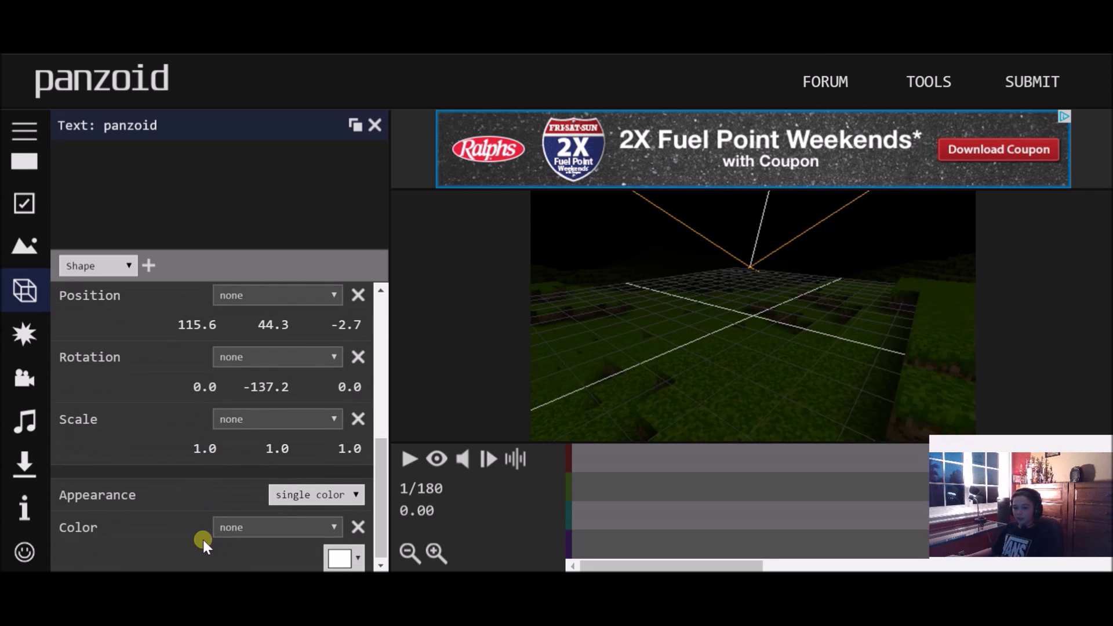
left_click(353, 556)
left_click(396, 363)
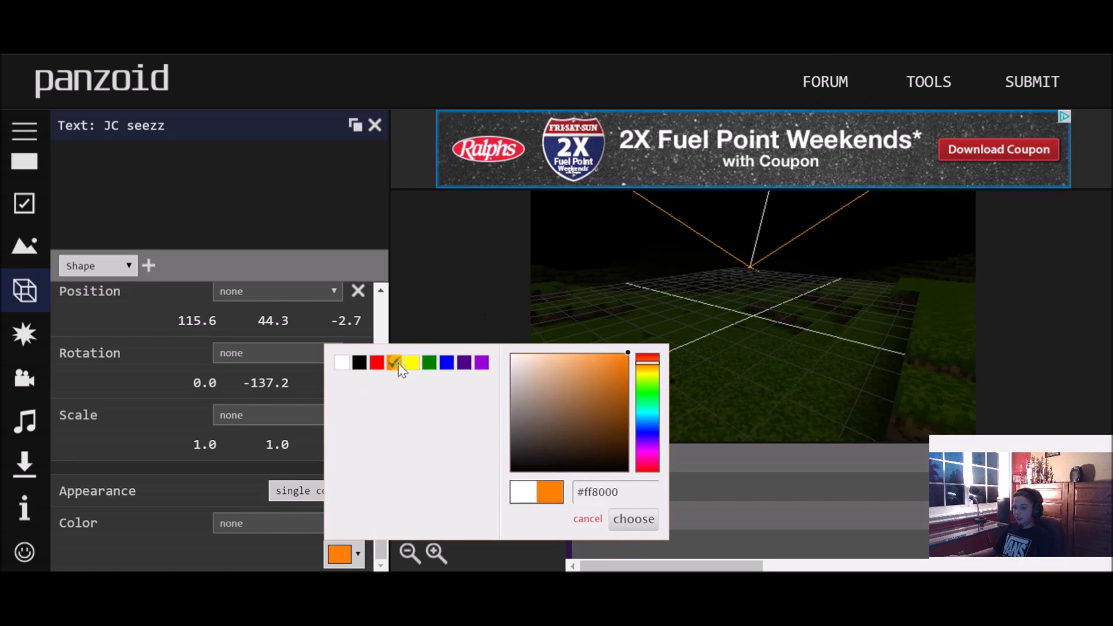
left_click(637, 520)
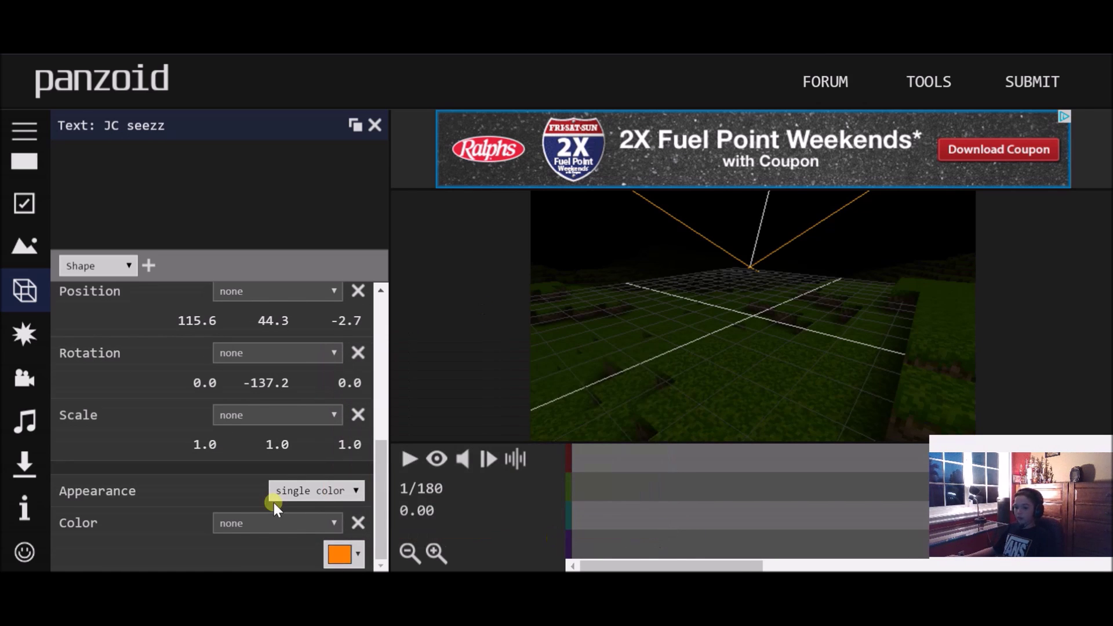
scroll(298, 499, "up", 6)
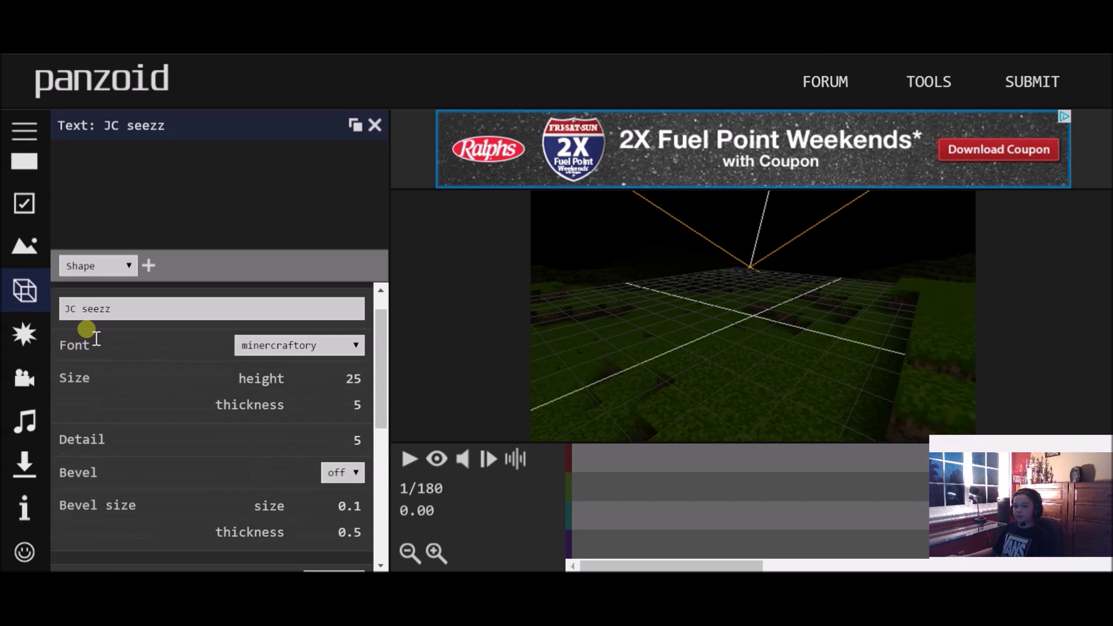
scroll(87, 330, "up", 1)
scroll(179, 423, "down", 6)
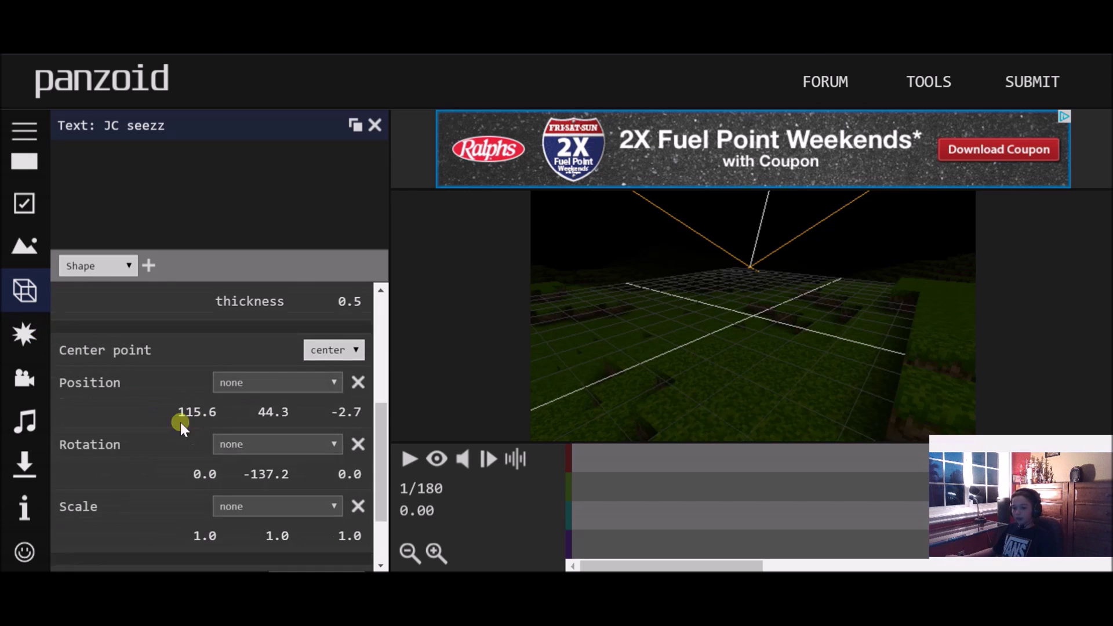
scroll(214, 487, "up", 10)
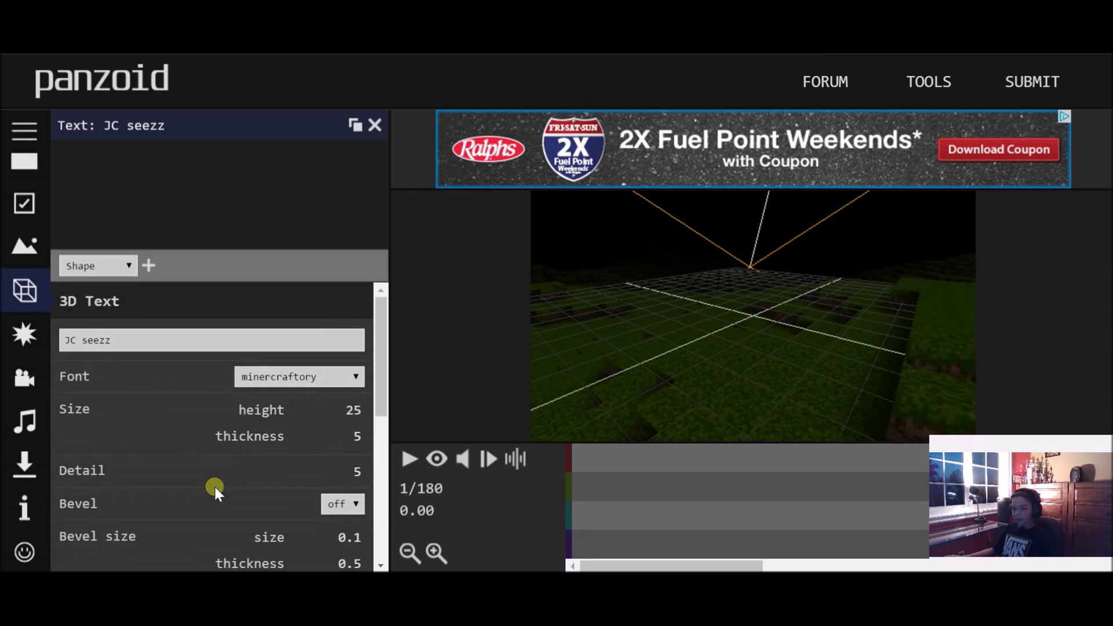
scroll(214, 487, "down", 5)
scroll(220, 494, "up", 3)
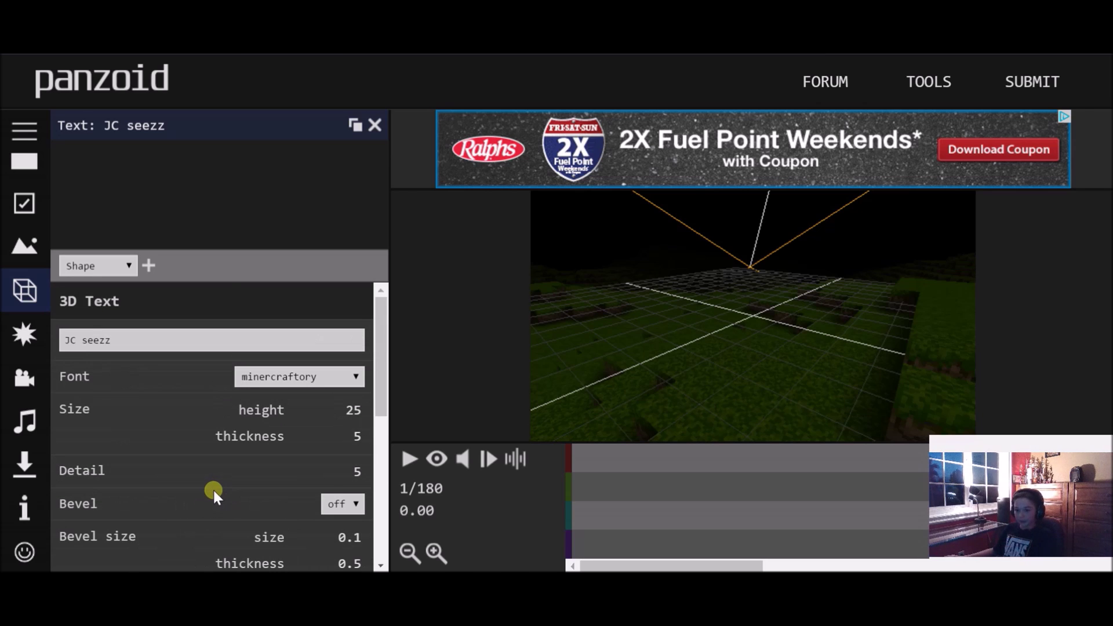
left_click(23, 332)
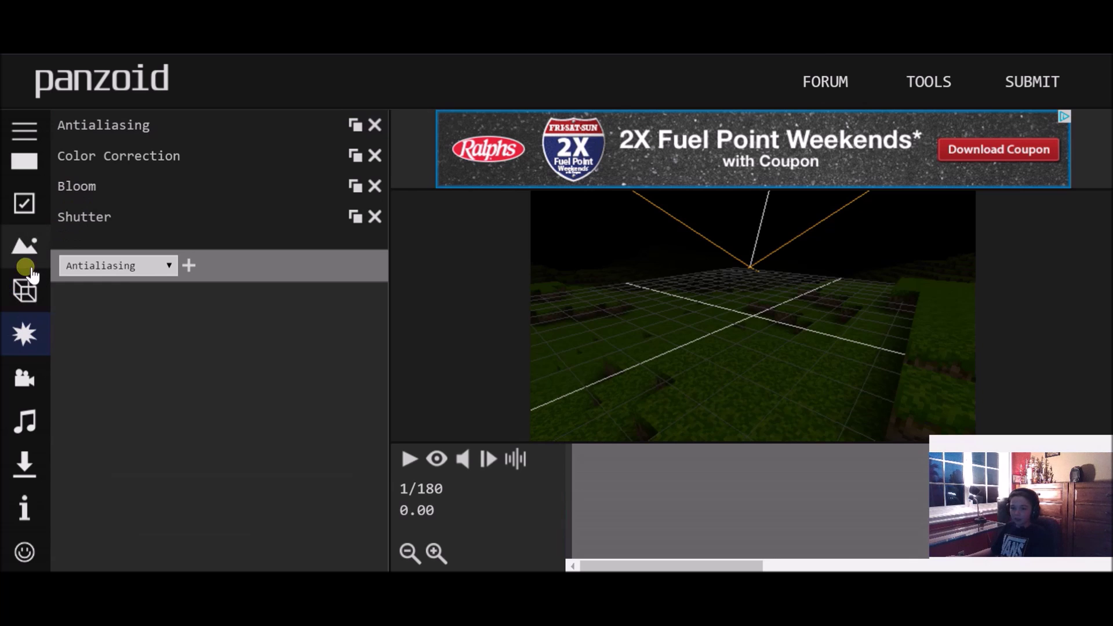
left_click(24, 247)
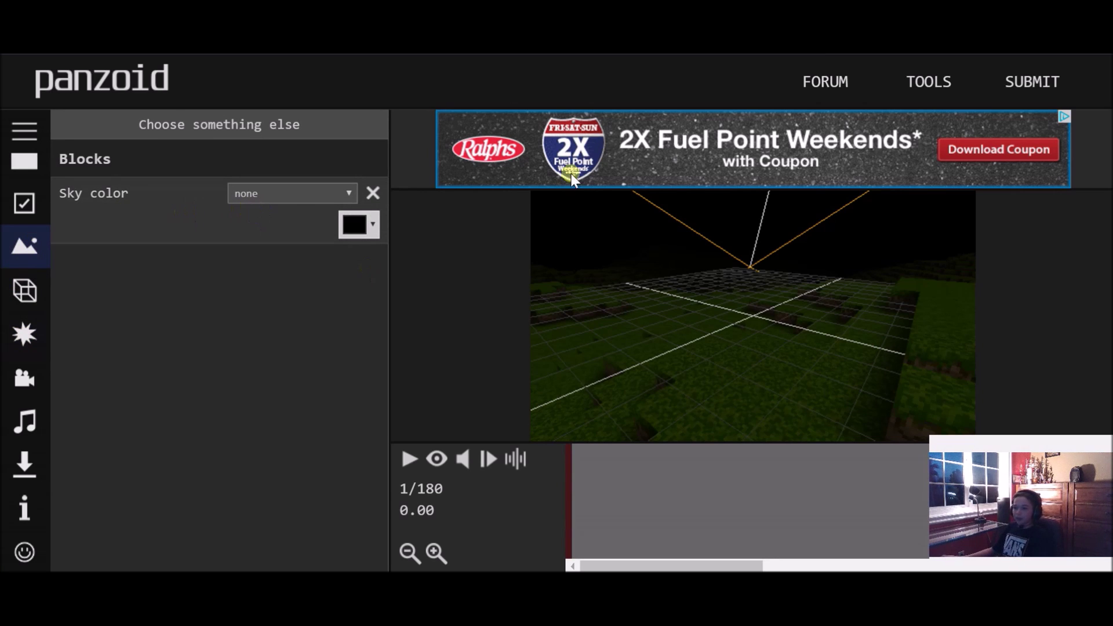
left_click_drag(572, 179, 648, 417)
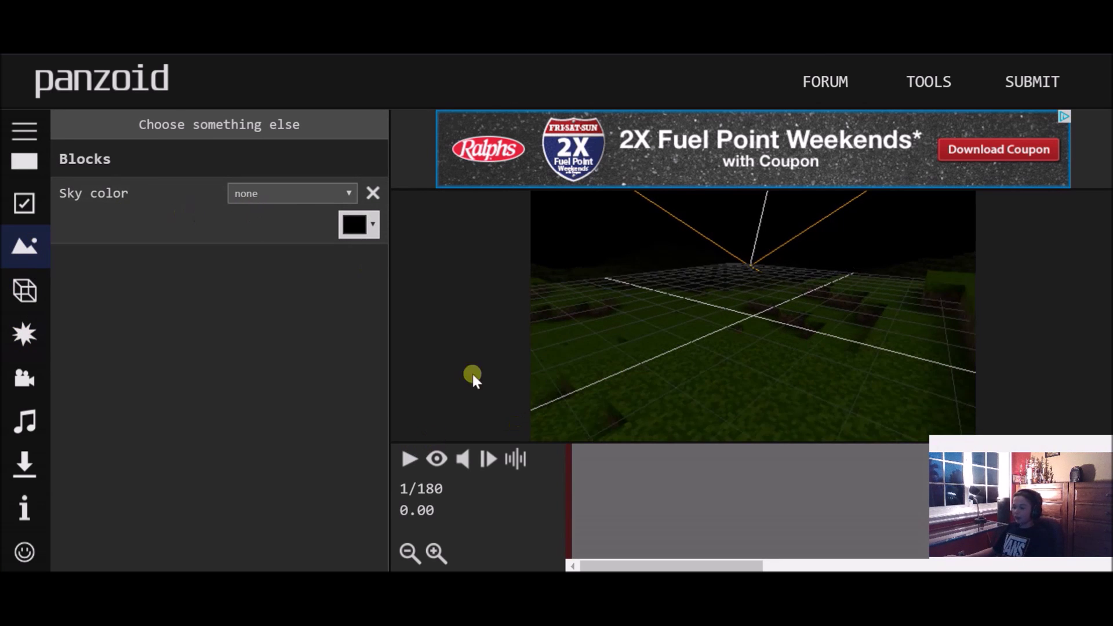
left_click(24, 290)
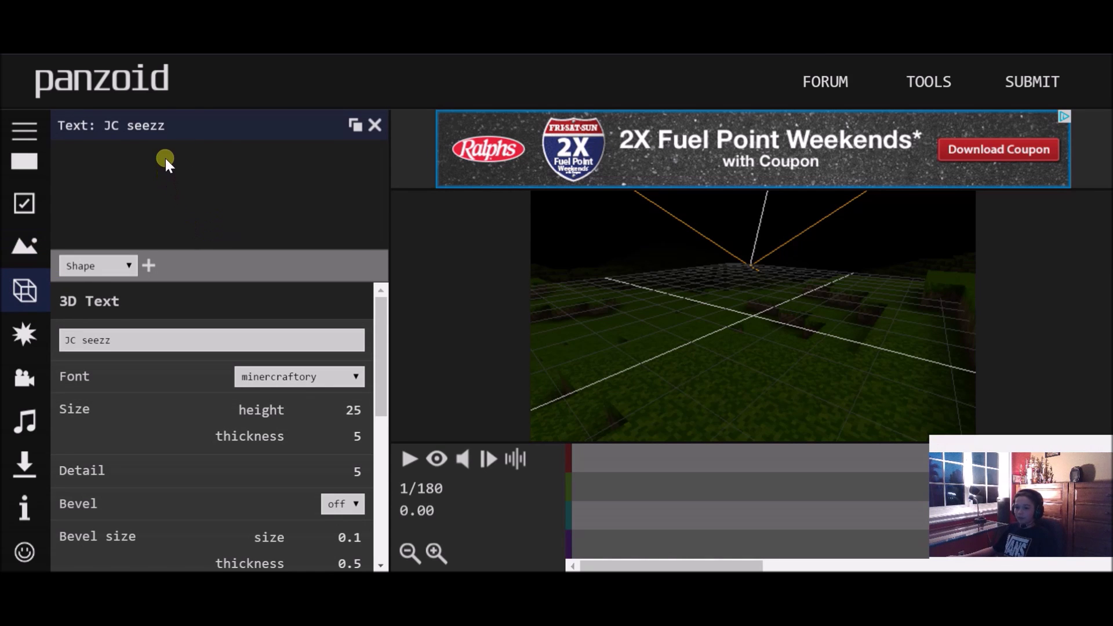
scroll(261, 367, "down", 3)
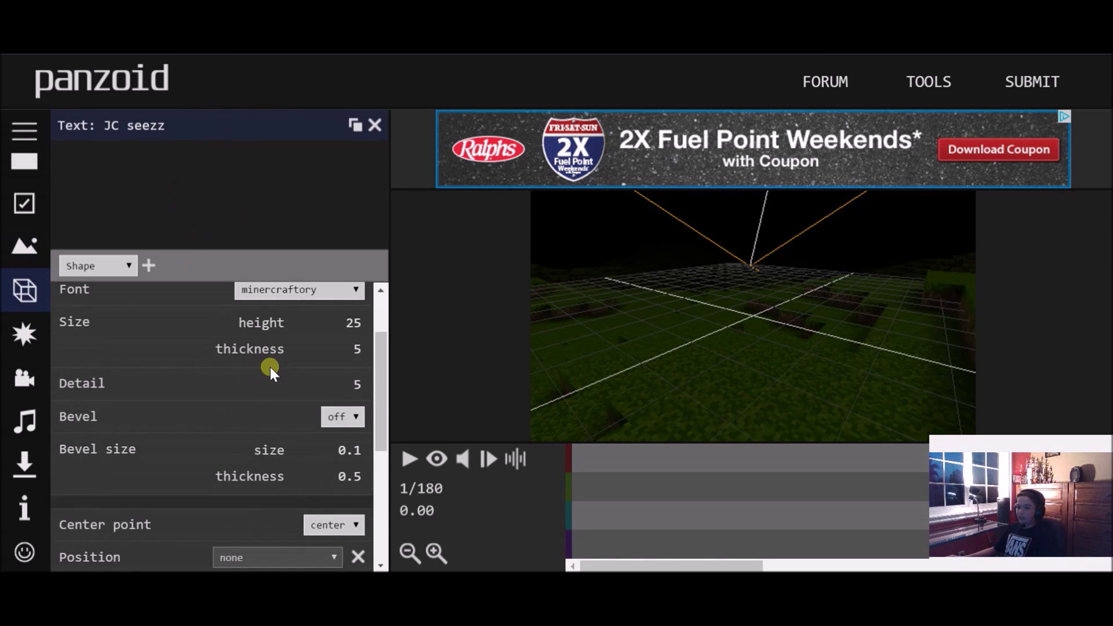
scroll(270, 368, "up", 3)
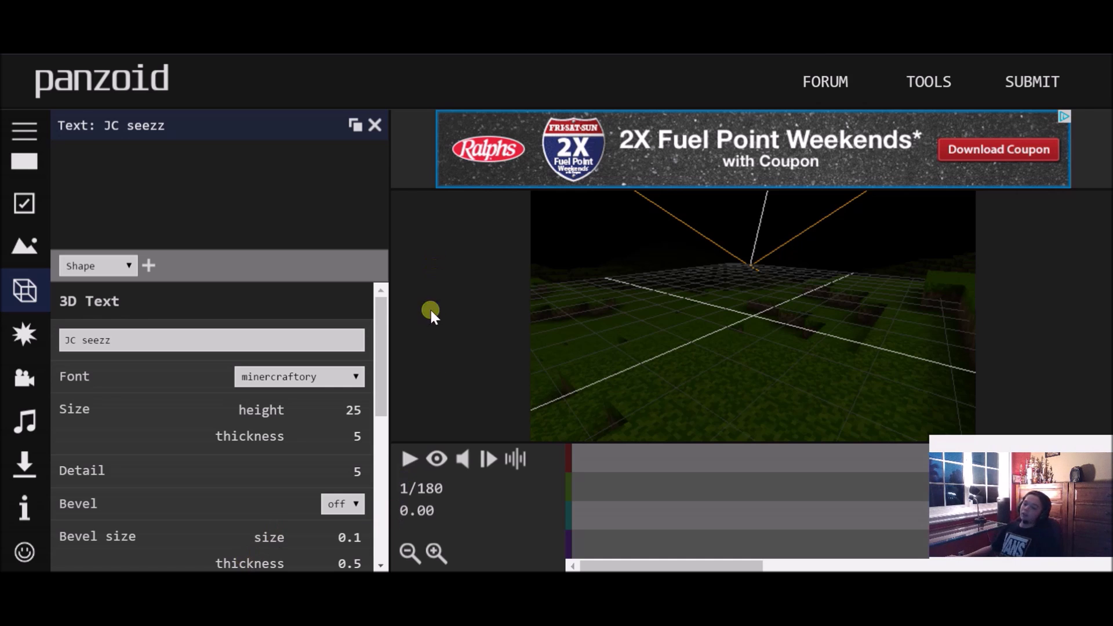
Play the intro through the camera view and pause it near the end of the timeline
left_click(441, 458)
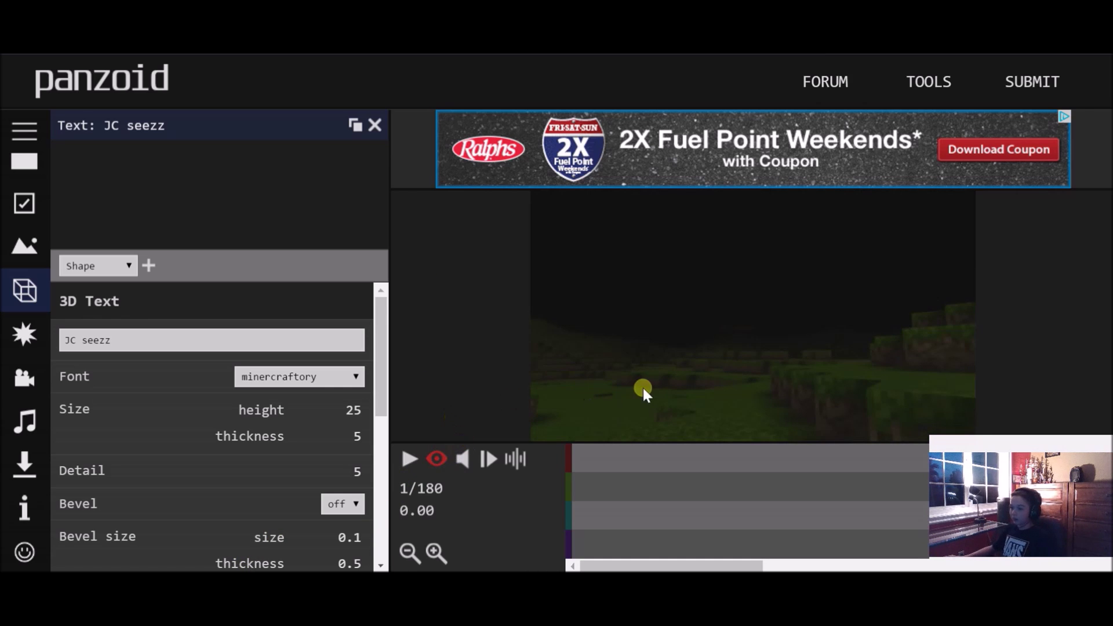
left_click(409, 459)
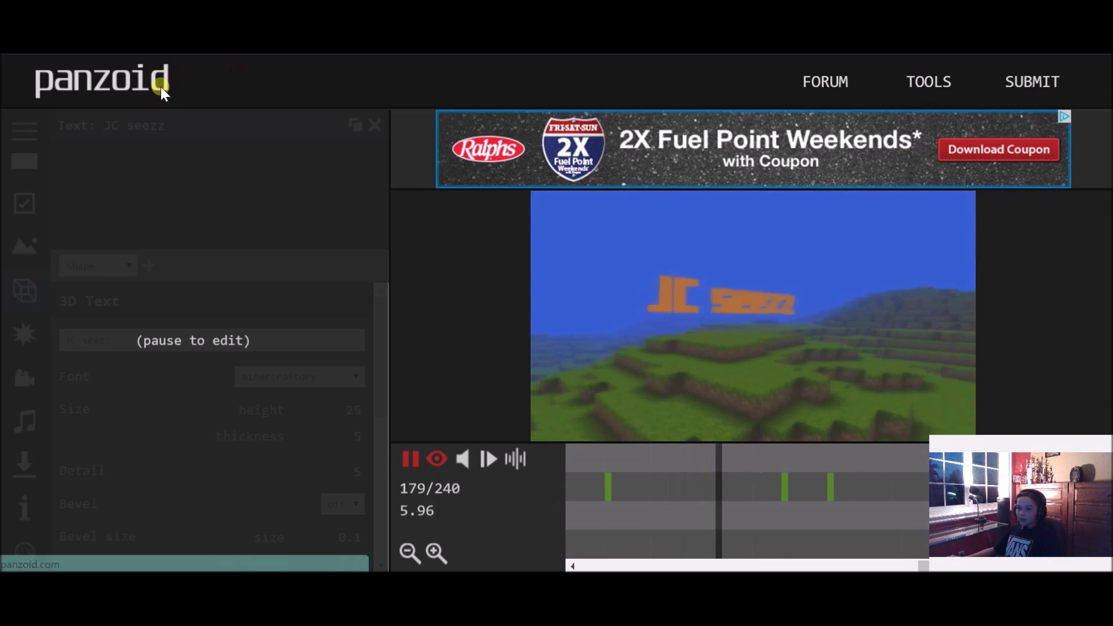
left_click(439, 459)
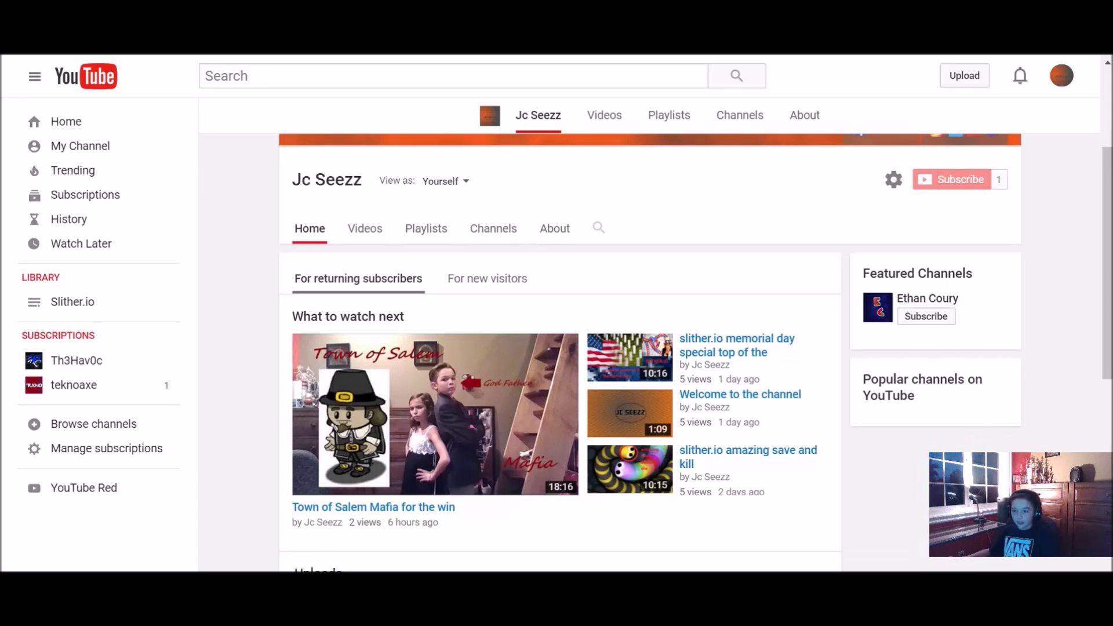
Scroll the YouTube channel page between the orange banner and the latest uploads
scroll(490, 212, "up", 5)
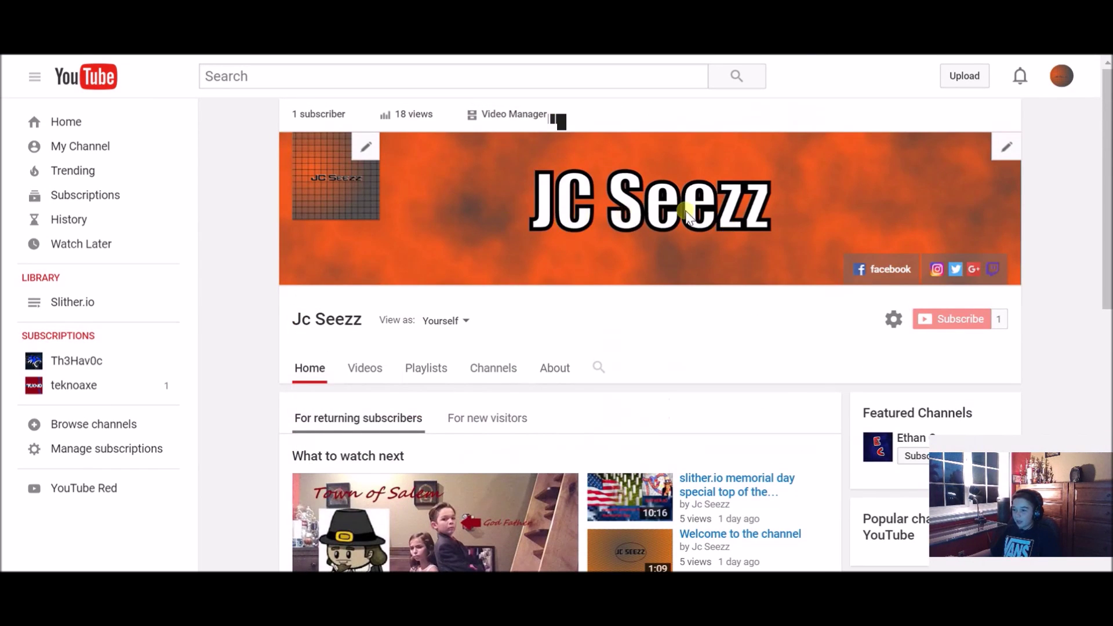
left_click(482, 366)
scroll(499, 394, "down", 9)
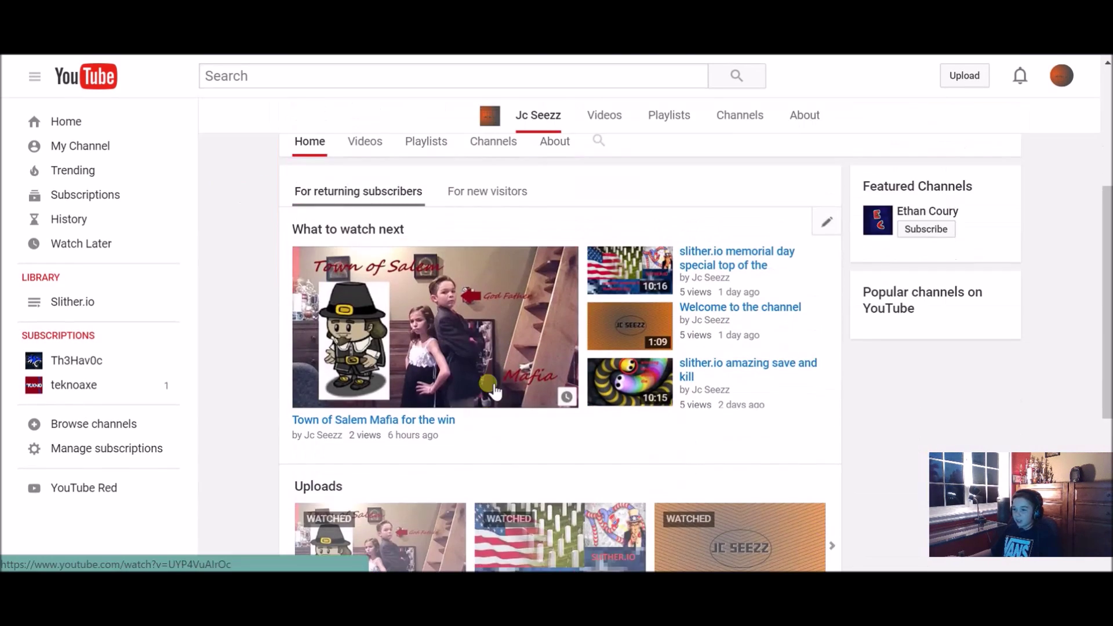
scroll(511, 393, "up", 7)
scroll(527, 395, "down", 5)
scroll(540, 399, "up", 7)
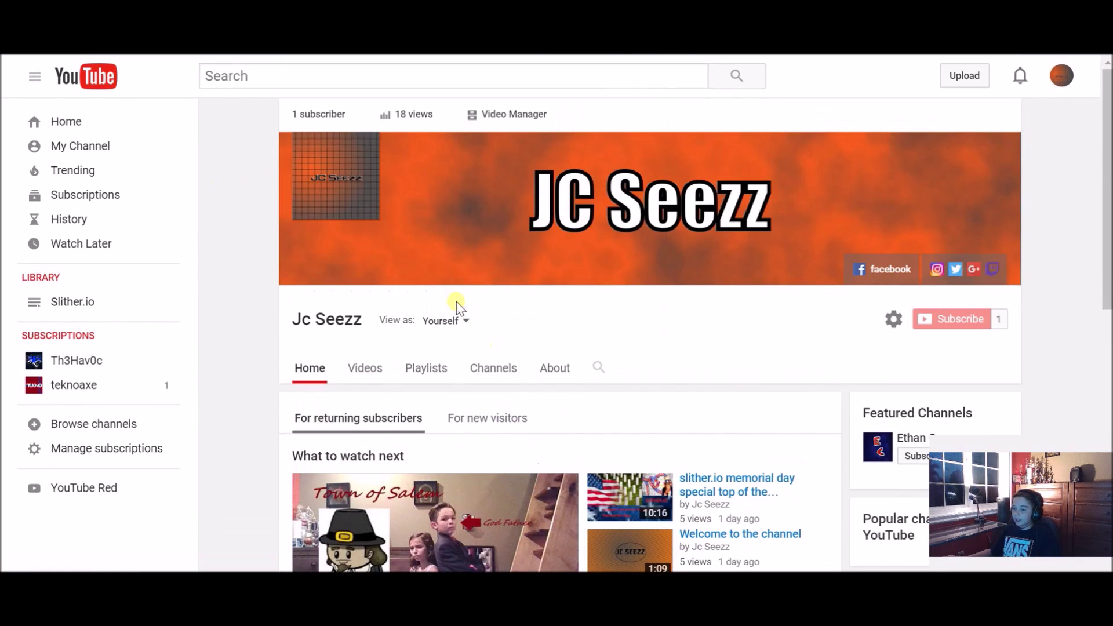
scroll(510, 232, "down", 5)
Leave the unsaved intro editor for the Panzoid home page, confirming Leave this Page
scroll(511, 232, "up", 3)
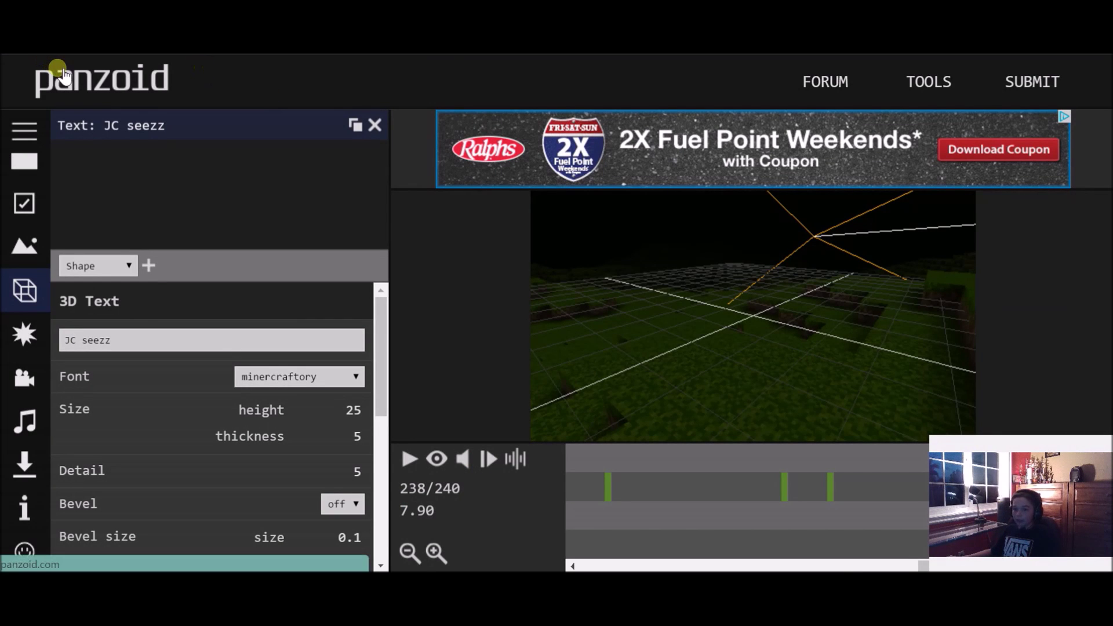
left_click(65, 71)
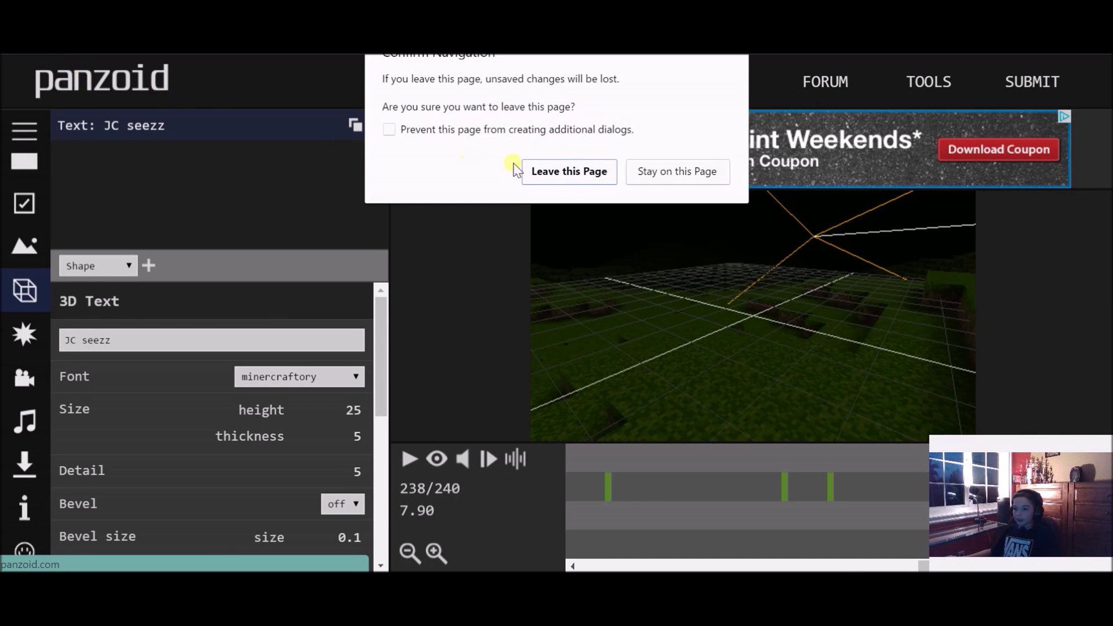
left_click(569, 171)
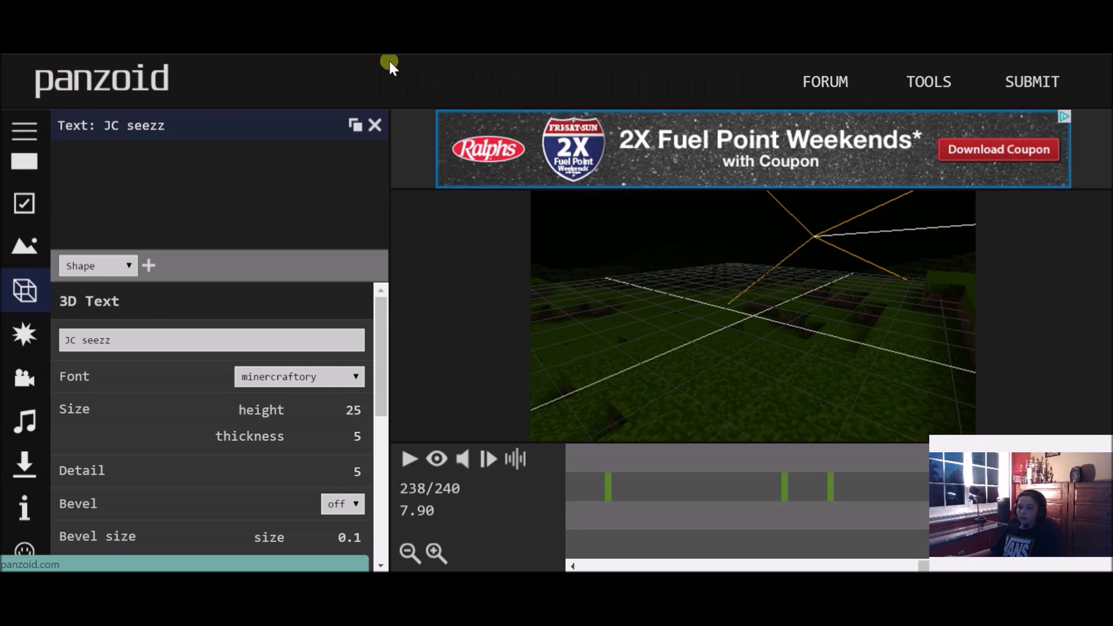
left_click(136, 91)
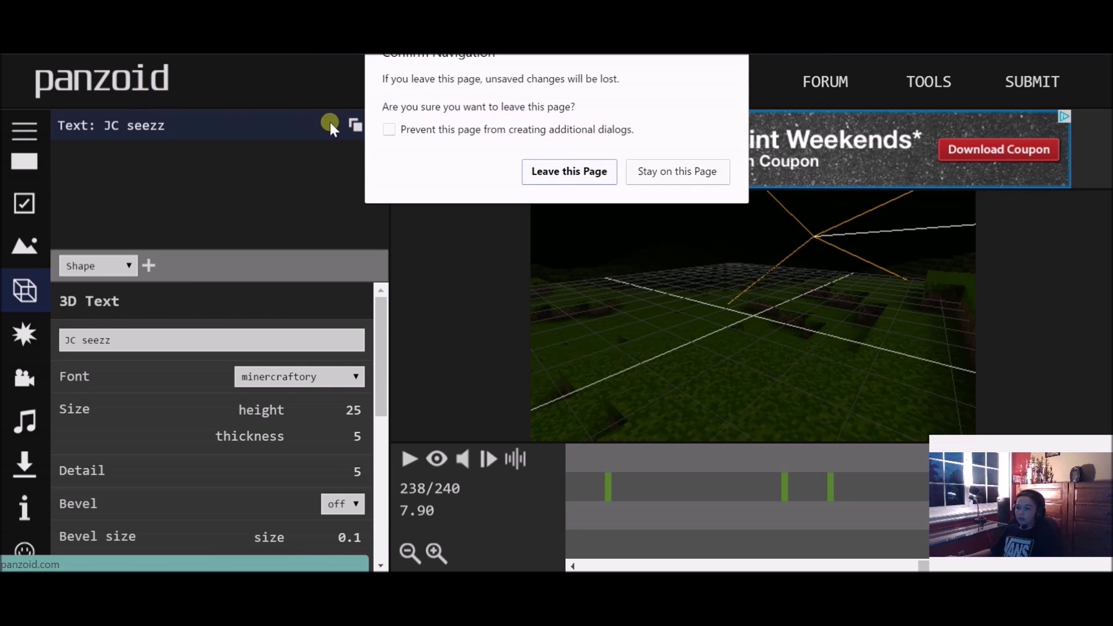
left_click(555, 176)
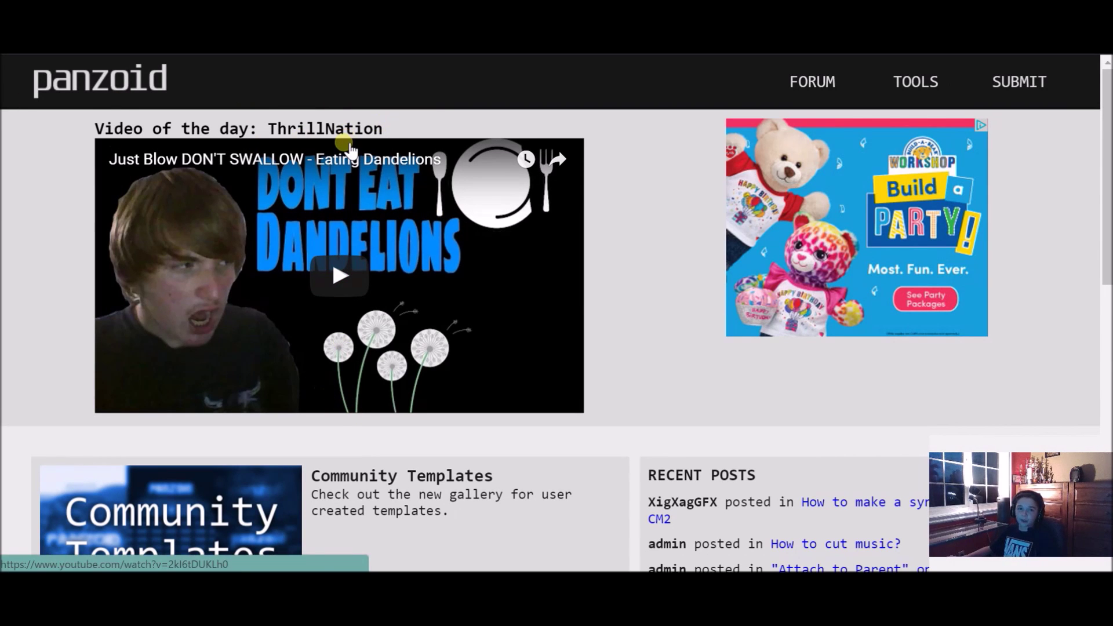
Browse the TOOLS list and launch Backgrounder 3
left_click(901, 93)
scroll(406, 210, "down", 2)
left_click(293, 117)
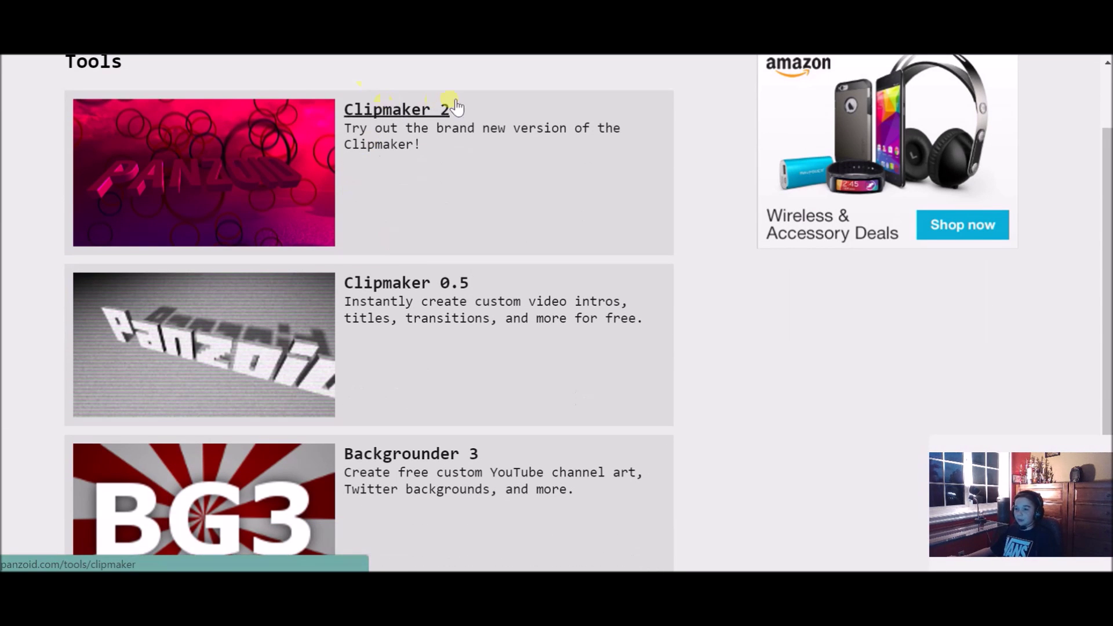
left_click(335, 140)
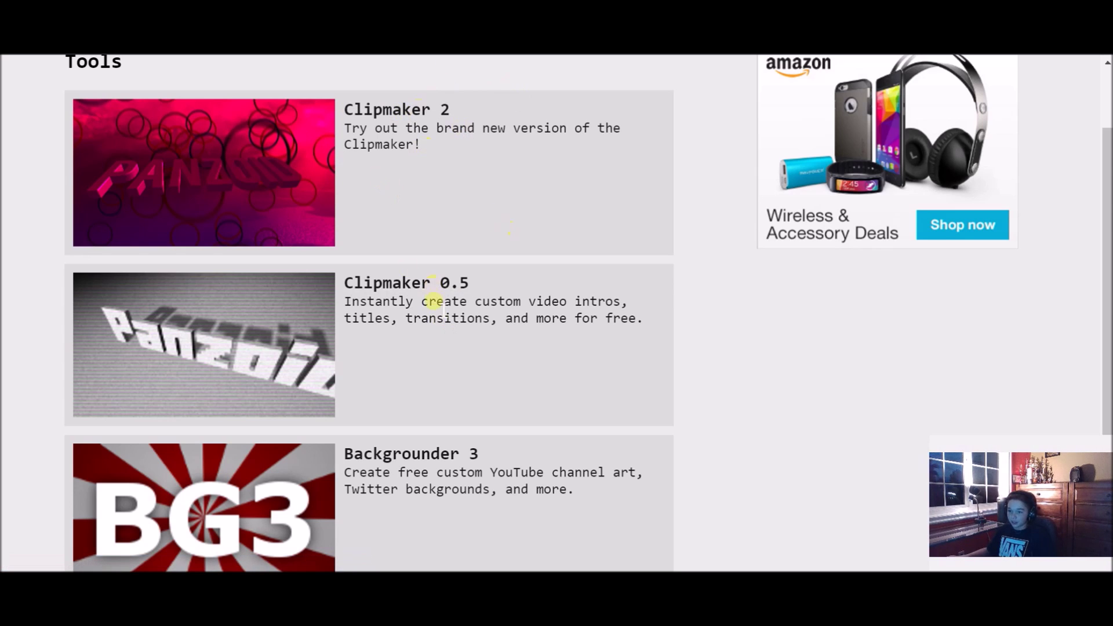
scroll(441, 287, "down", 2)
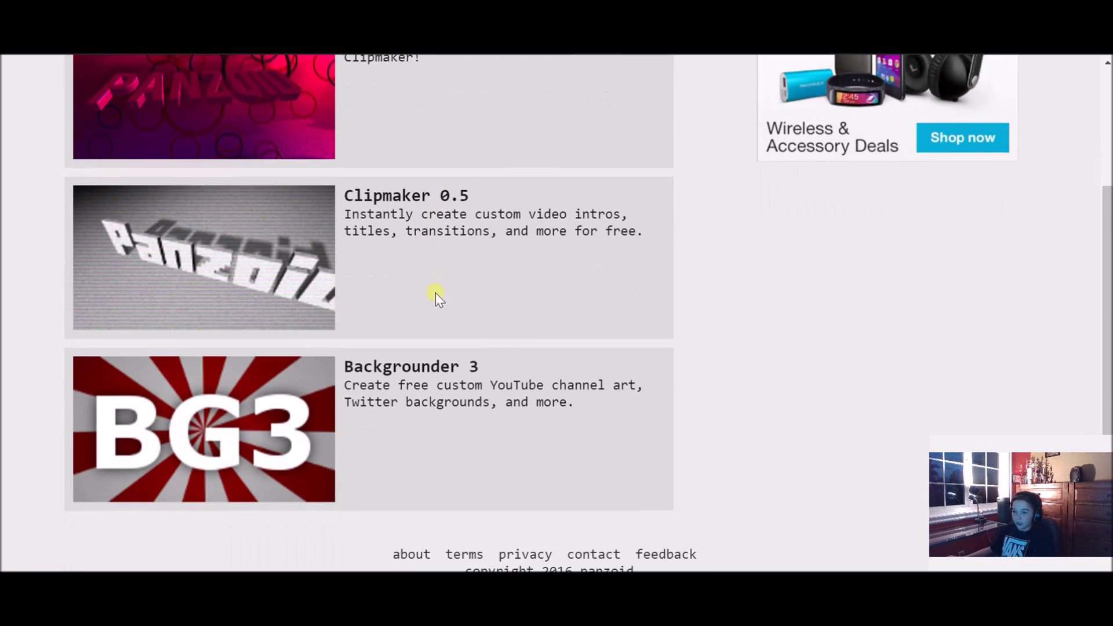
left_click(376, 371)
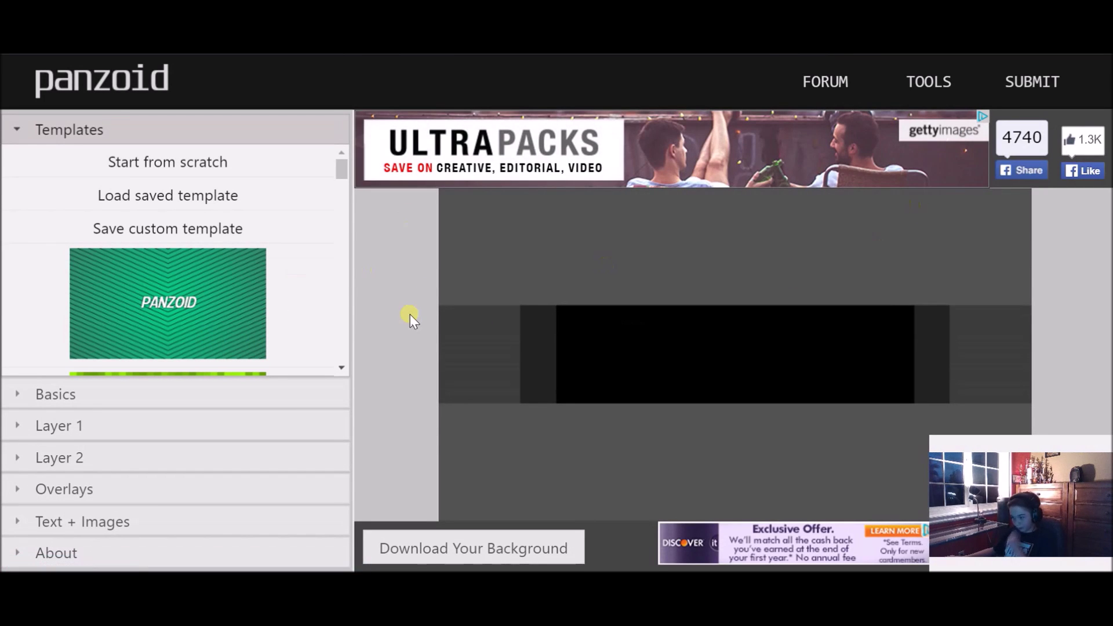
Scroll the Templates list and load the lime pixel-block panzoid template
scroll(154, 307, "down", 3)
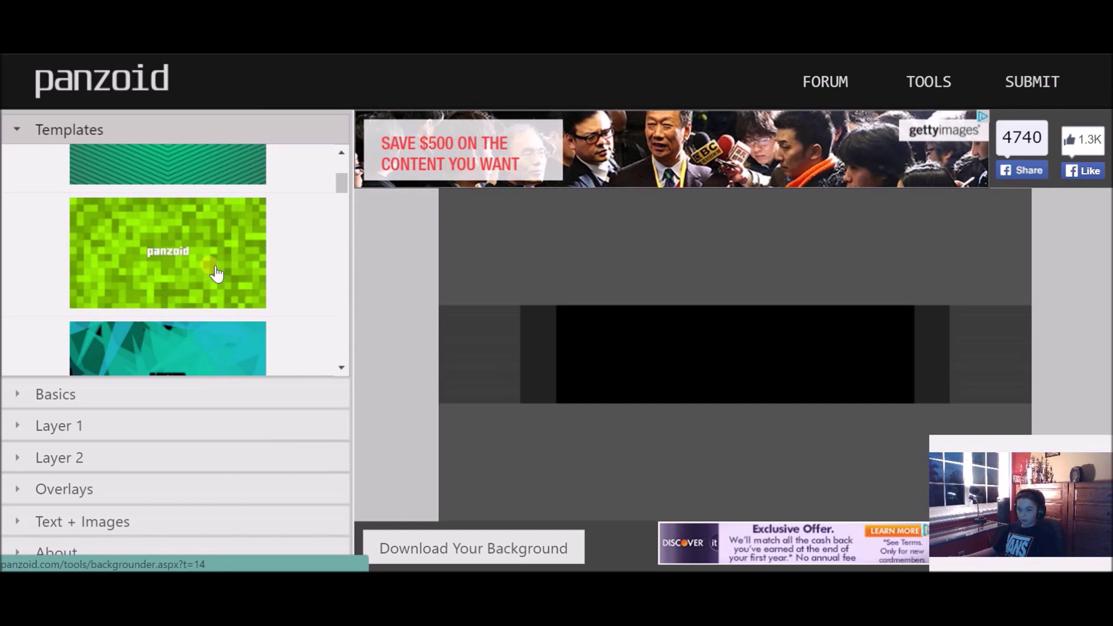
scroll(214, 275, "down", 4)
scroll(212, 275, "up", 4)
left_click(199, 267)
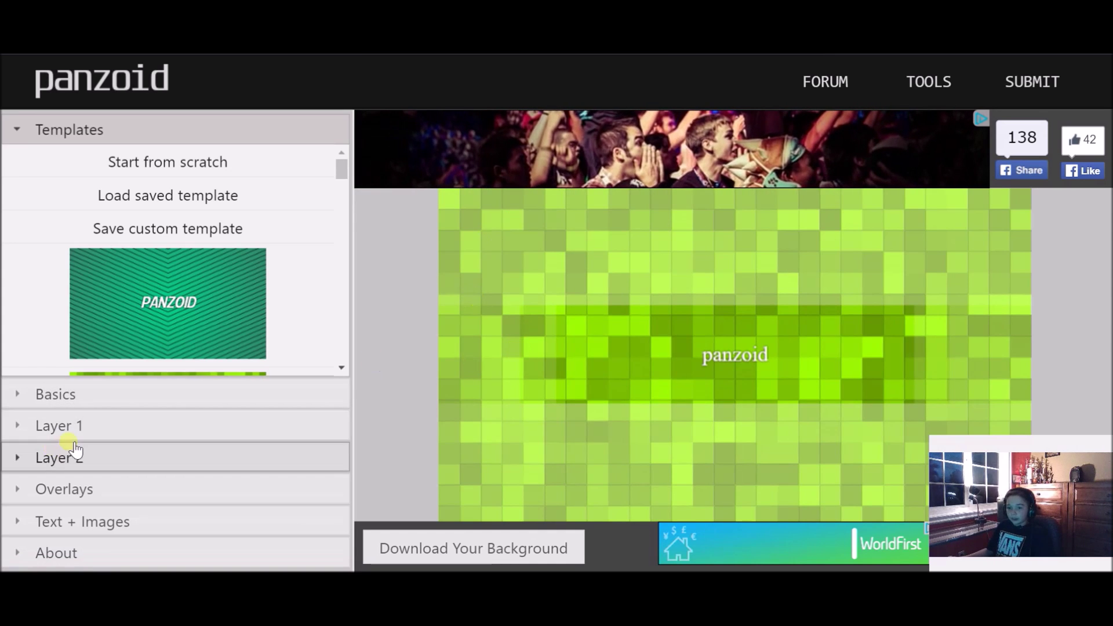
In Layer 1 Checkers, set the gradient's end colour to a light purple
left_click(124, 394)
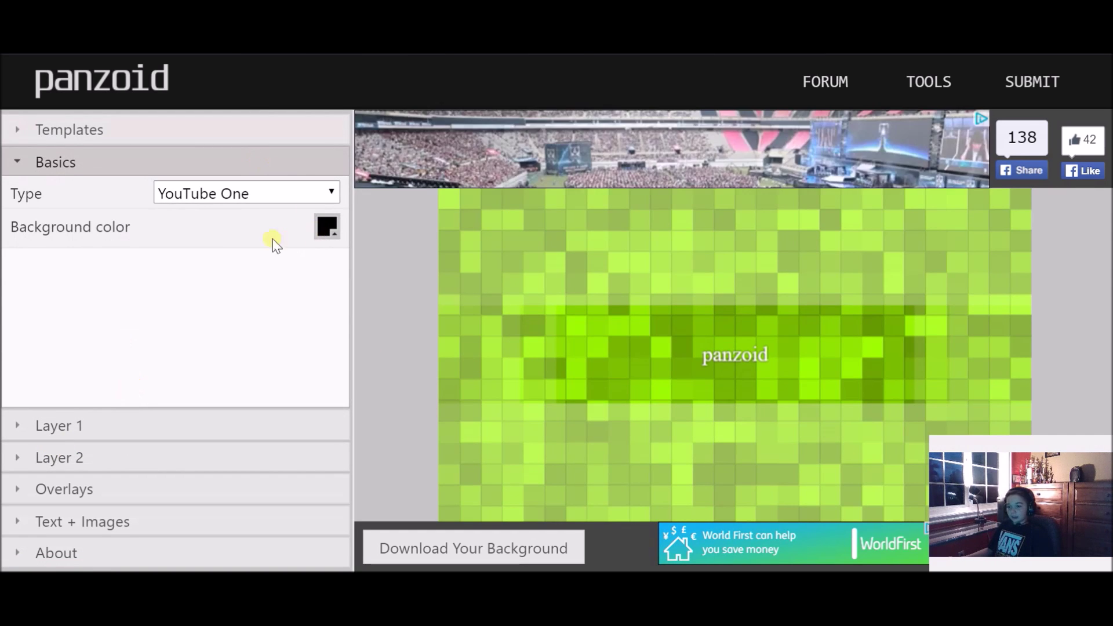
left_click(118, 425)
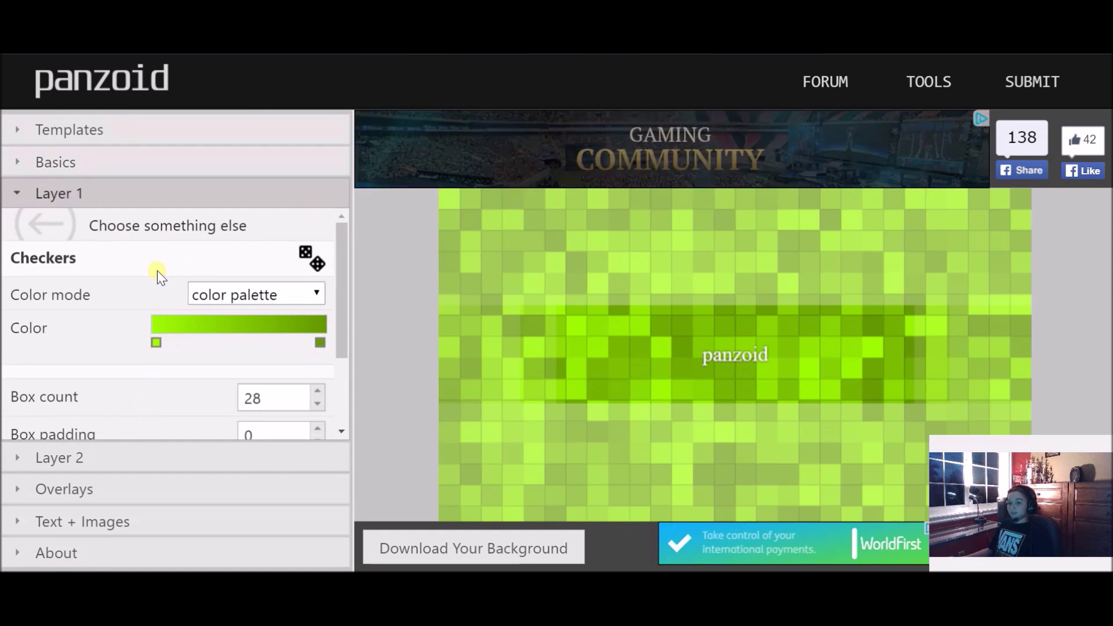
left_click(323, 342)
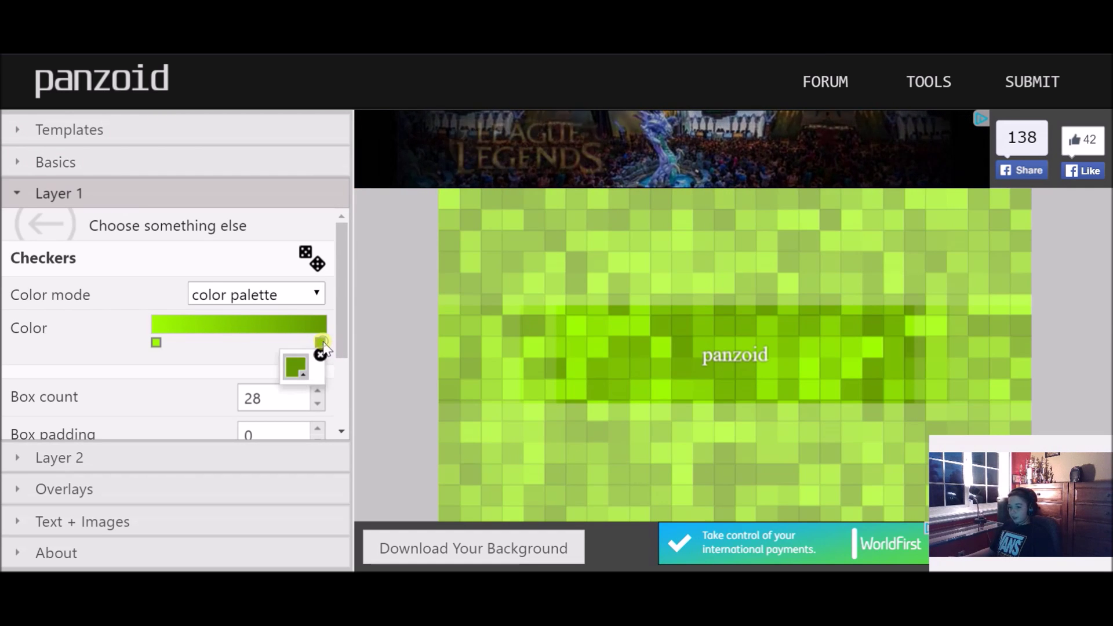
left_click(298, 371)
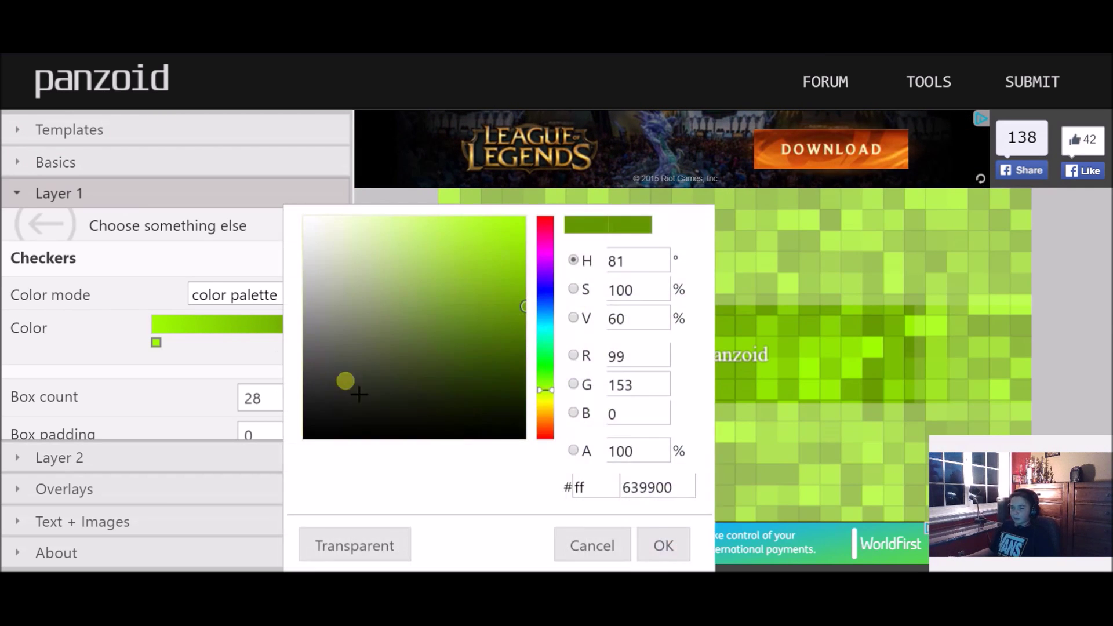
left_click(557, 279)
left_click(444, 230)
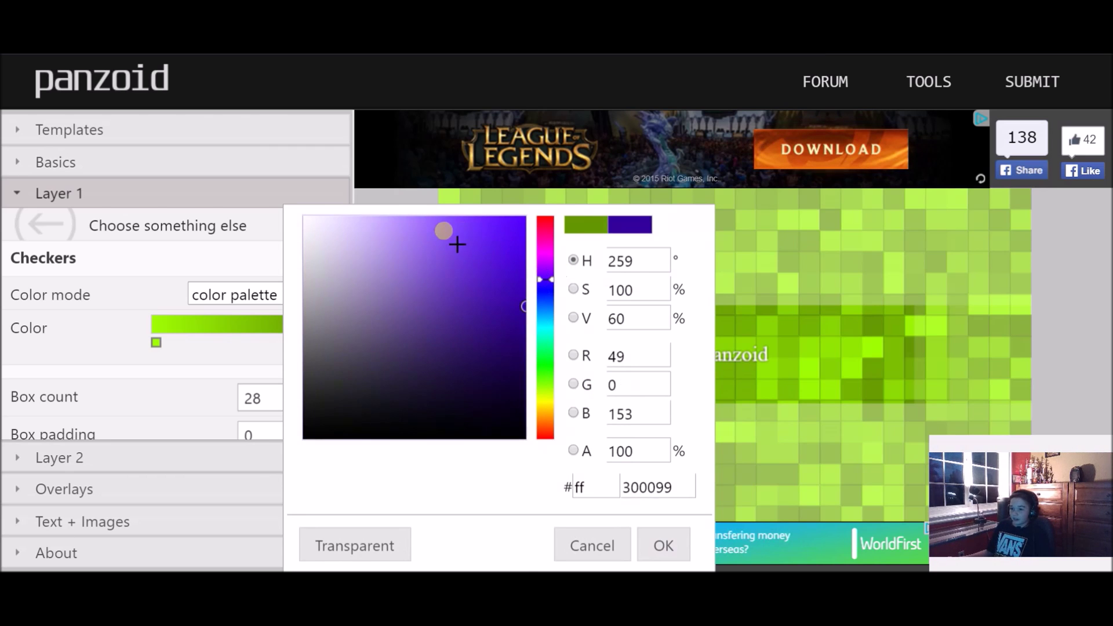
left_click(662, 548)
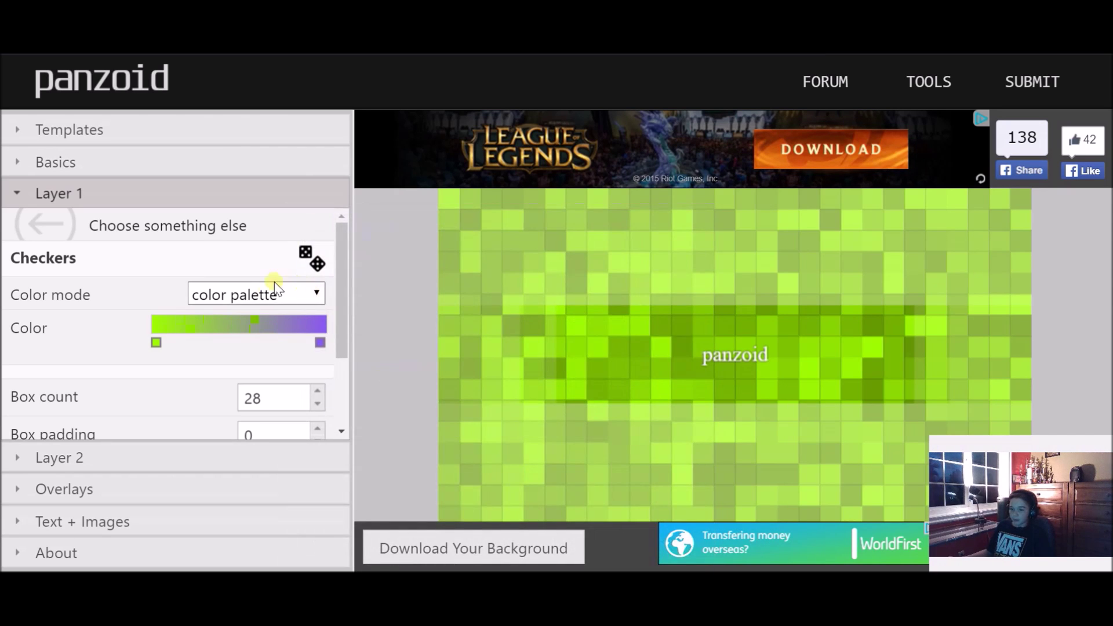
Set the checkers gradient's starting colour to magenta (#ff00ed)
left_click(154, 343)
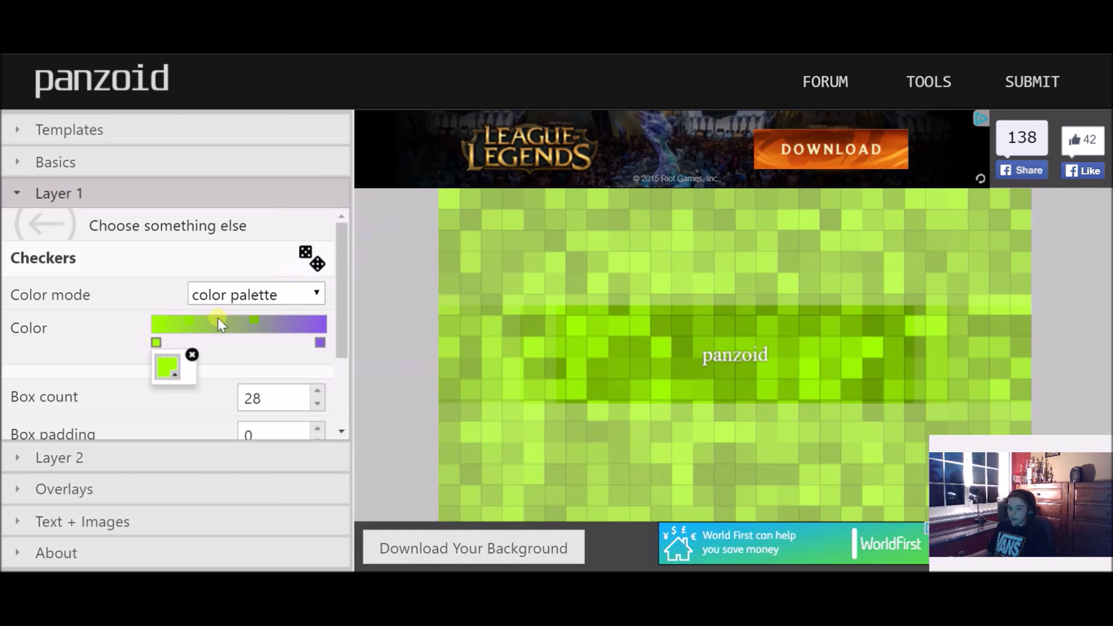
left_click(164, 364)
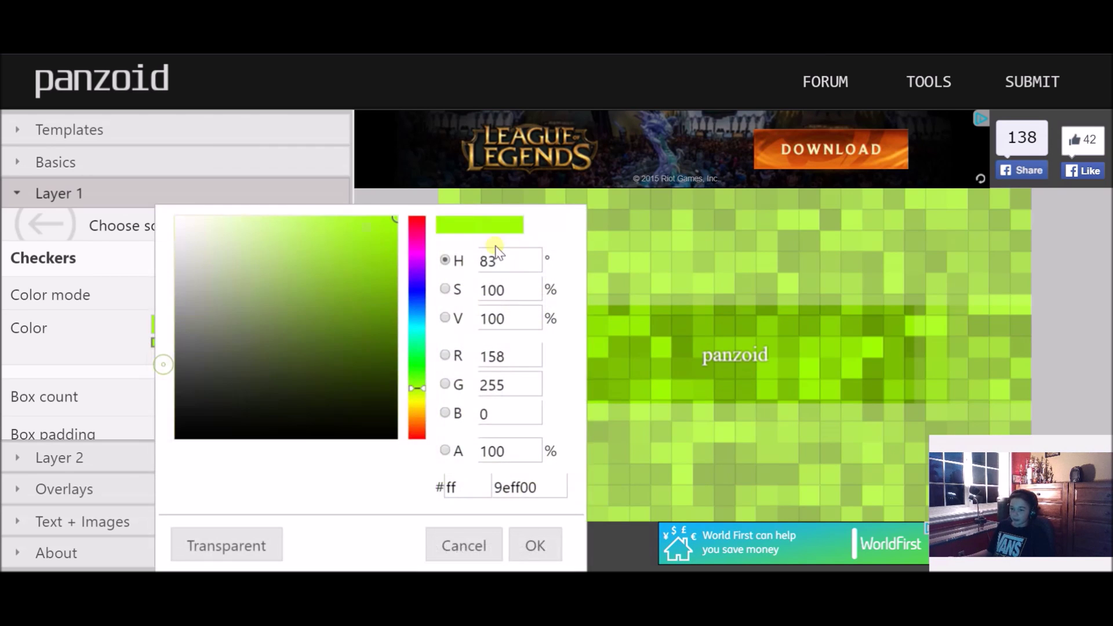
left_click(417, 252)
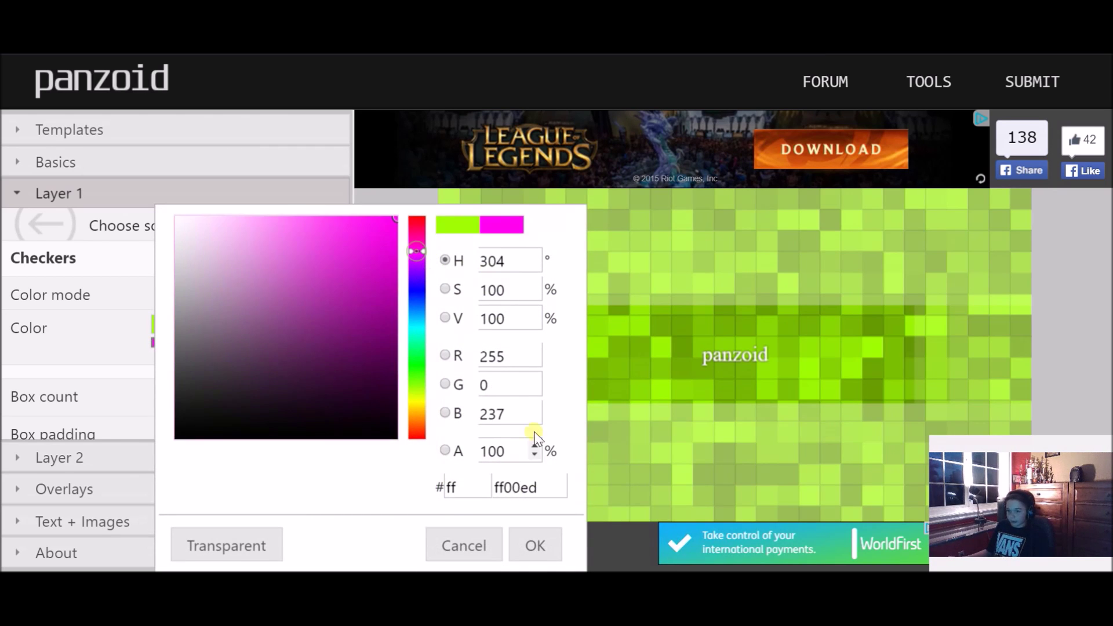
left_click(536, 546)
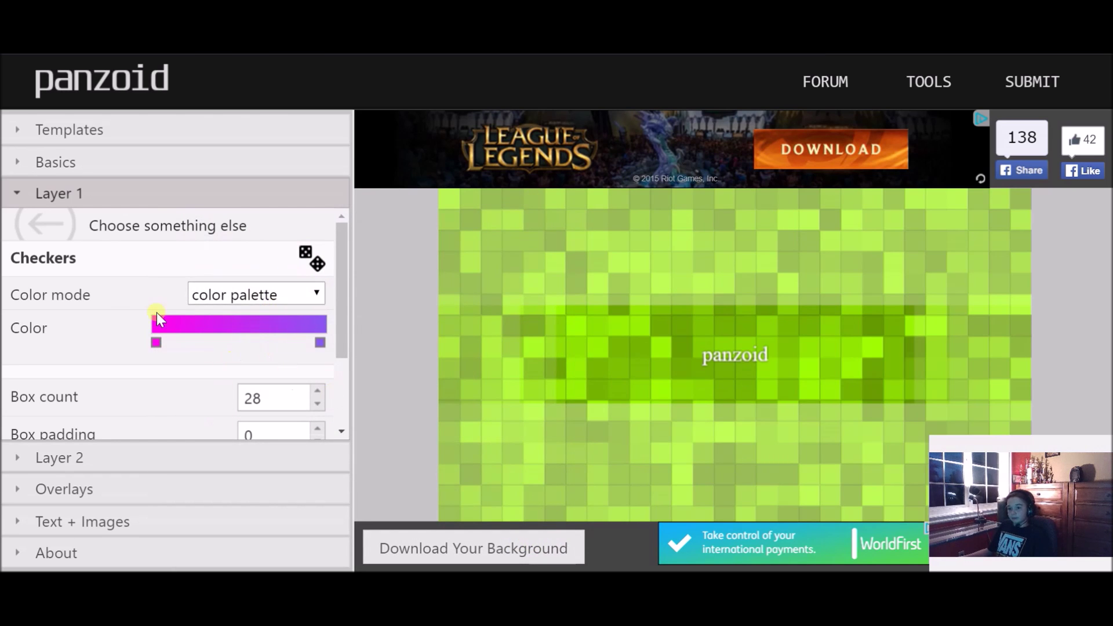
scroll(189, 367, "down", 2)
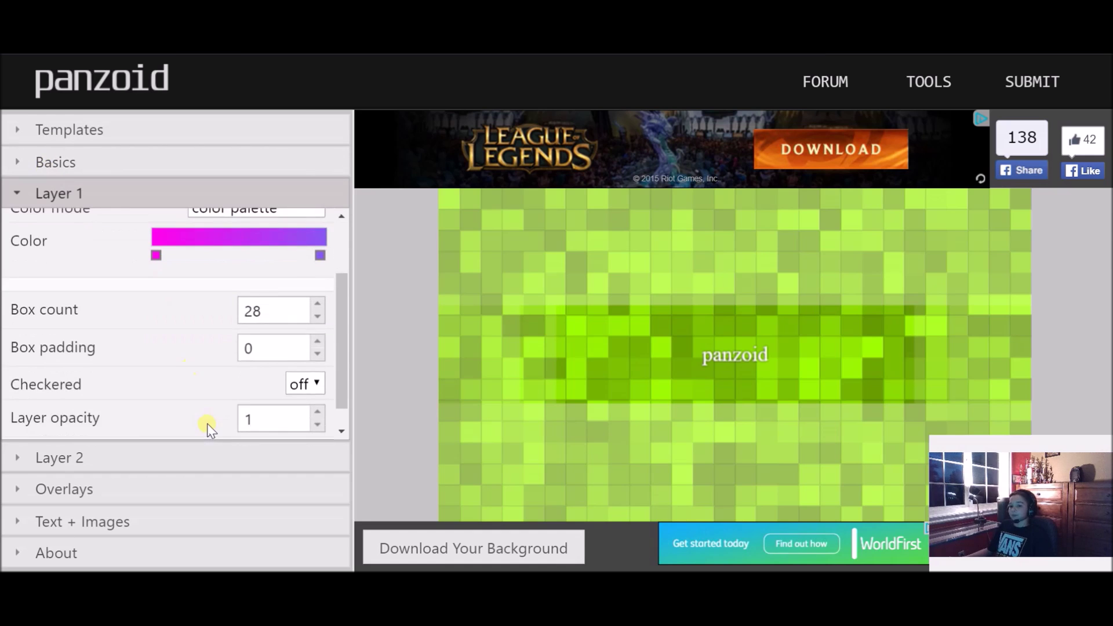
scroll(208, 429, "down", 1)
Review the Layer 2, Overlays and Text + Images settings, then reload the editor with F5
left_click(168, 458)
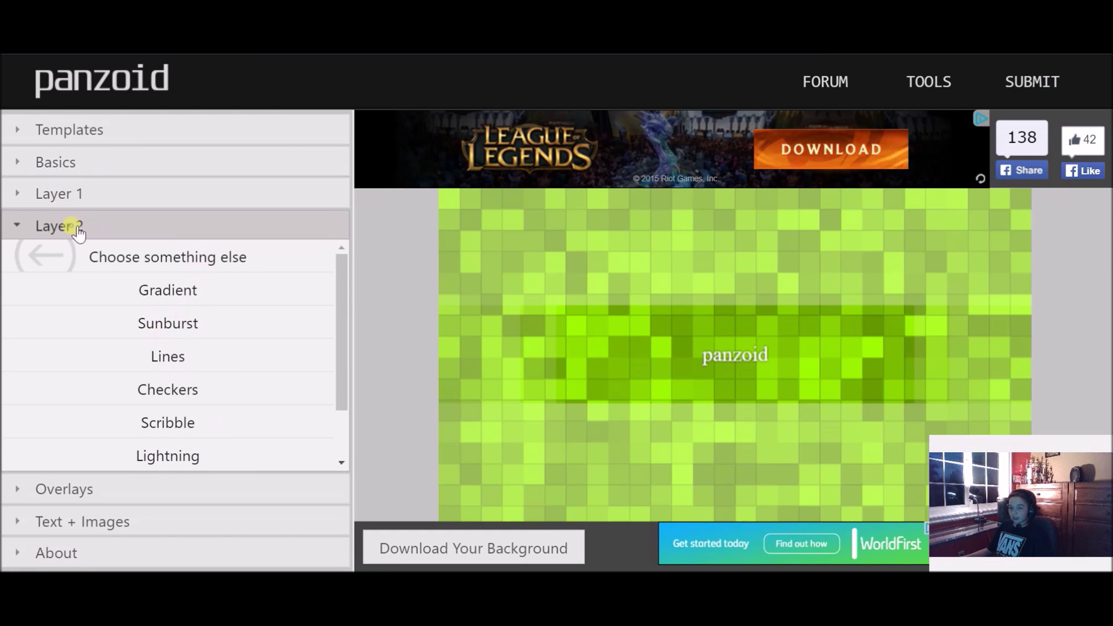
left_click(110, 502)
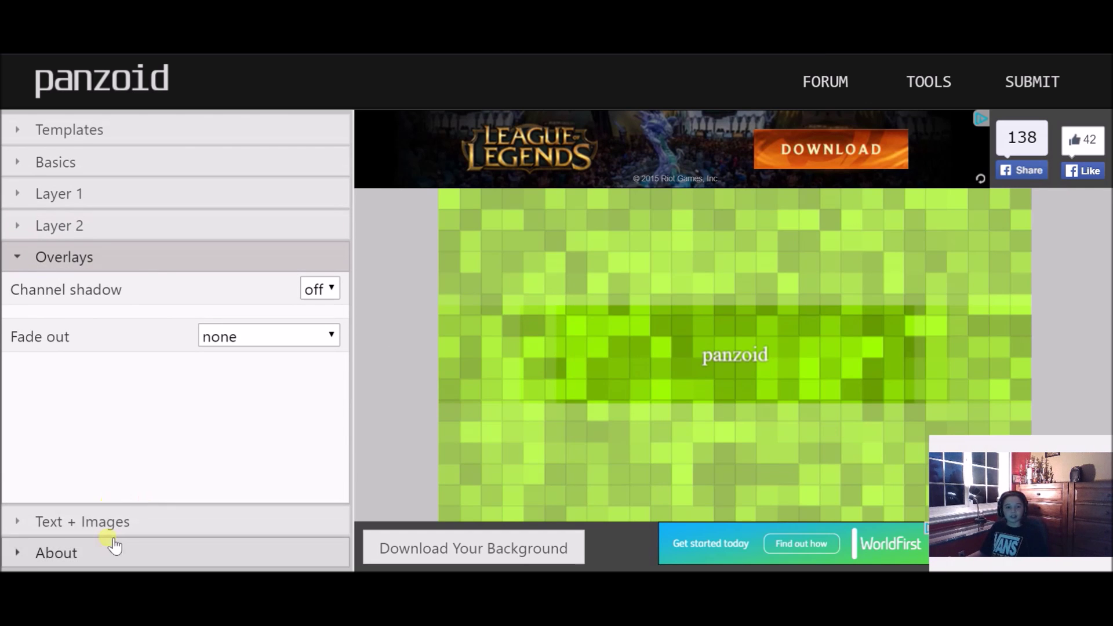
left_click_drag(109, 510, 114, 517)
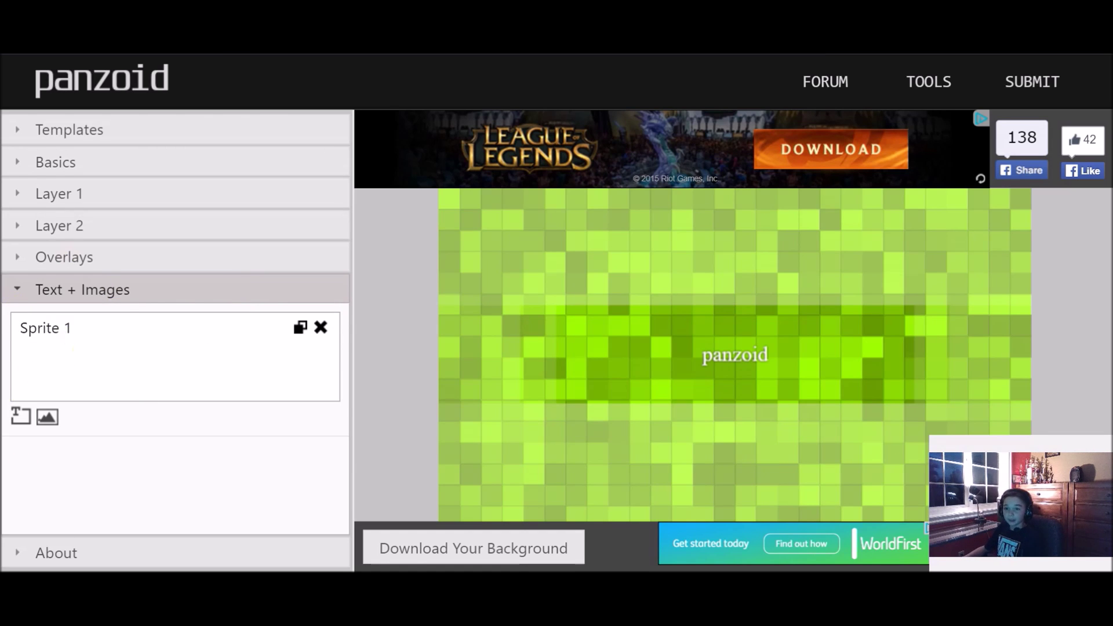
key("F5")
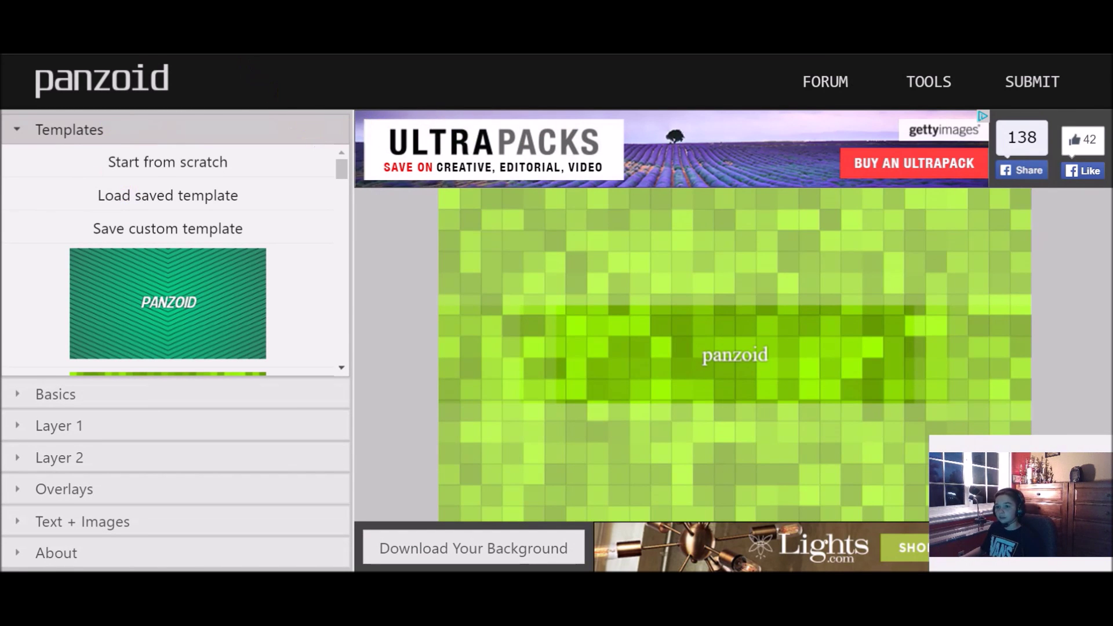
Return to the Panzoid home page and launch Clipmaker 2 from TOOLS
left_click(120, 79)
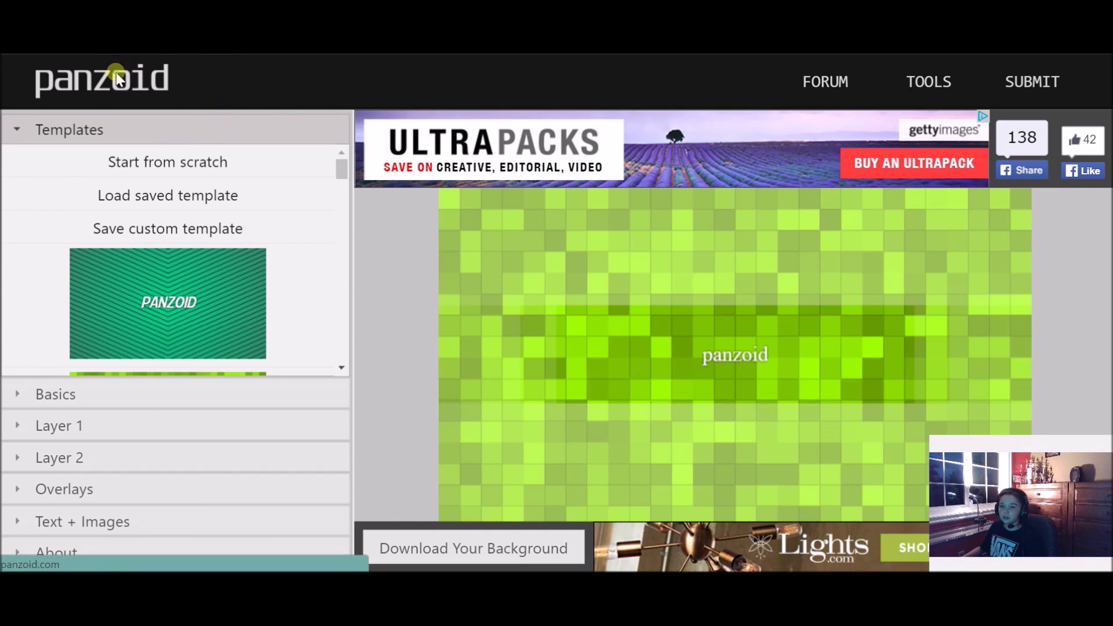
left_click(909, 81)
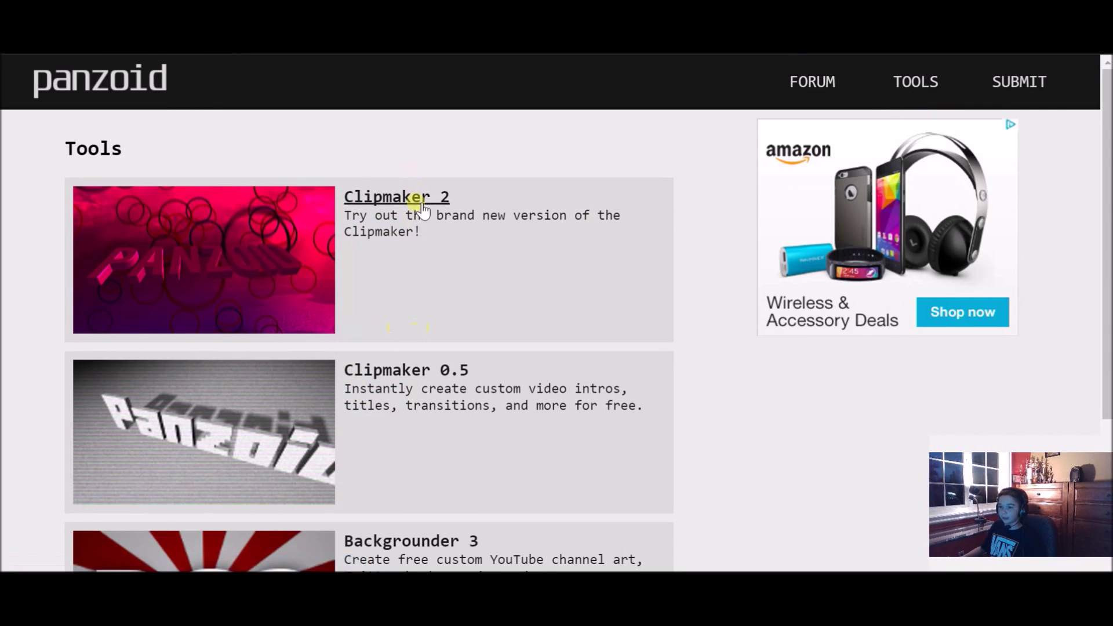
left_click(416, 202)
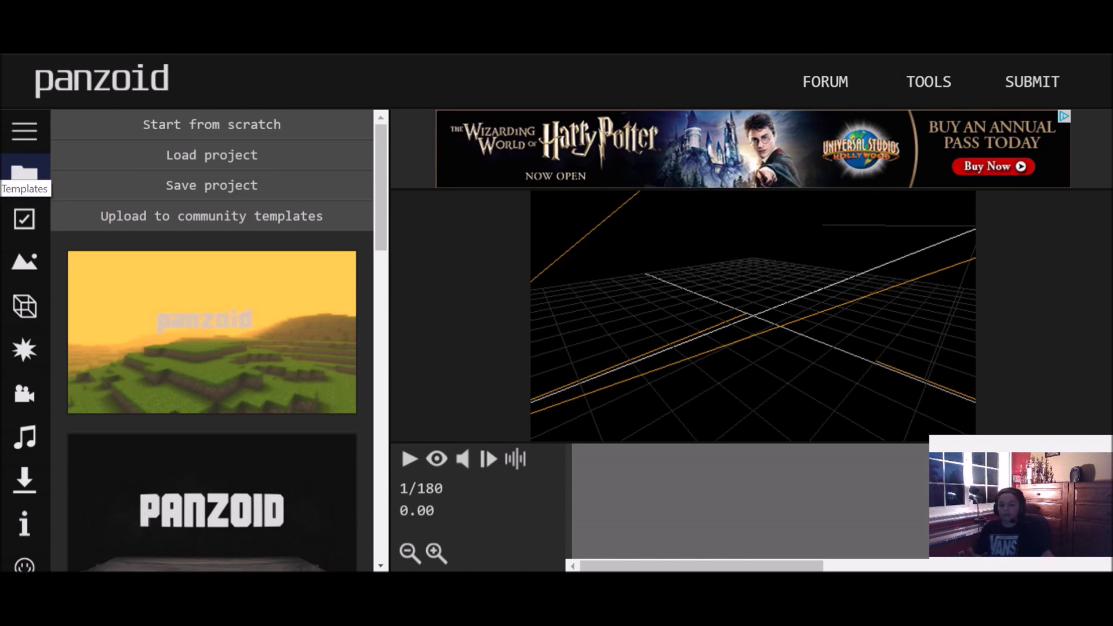
Browse Community Templates and load the fiery red NAME intro template into the editor
scroll(137, 366, "down", 15)
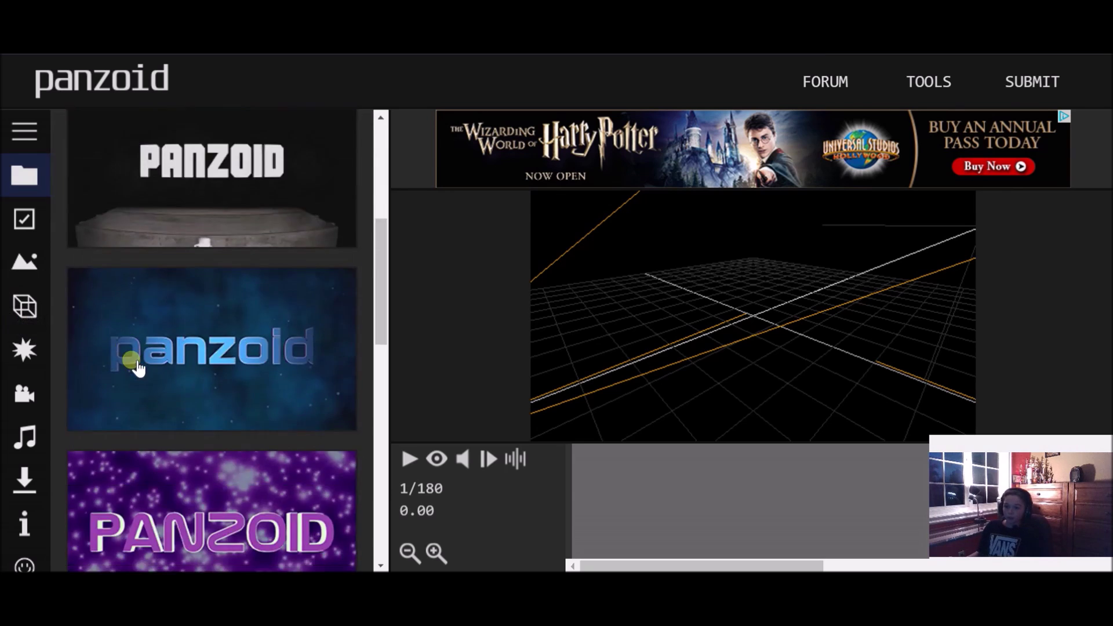
left_click(168, 432)
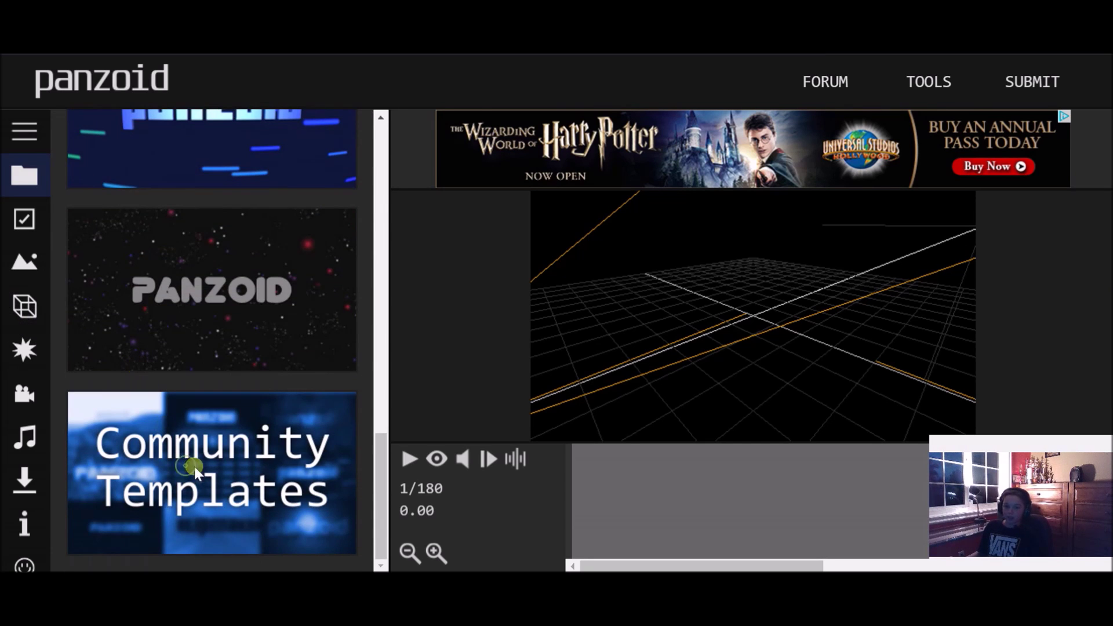
scroll(493, 324, "down", 3)
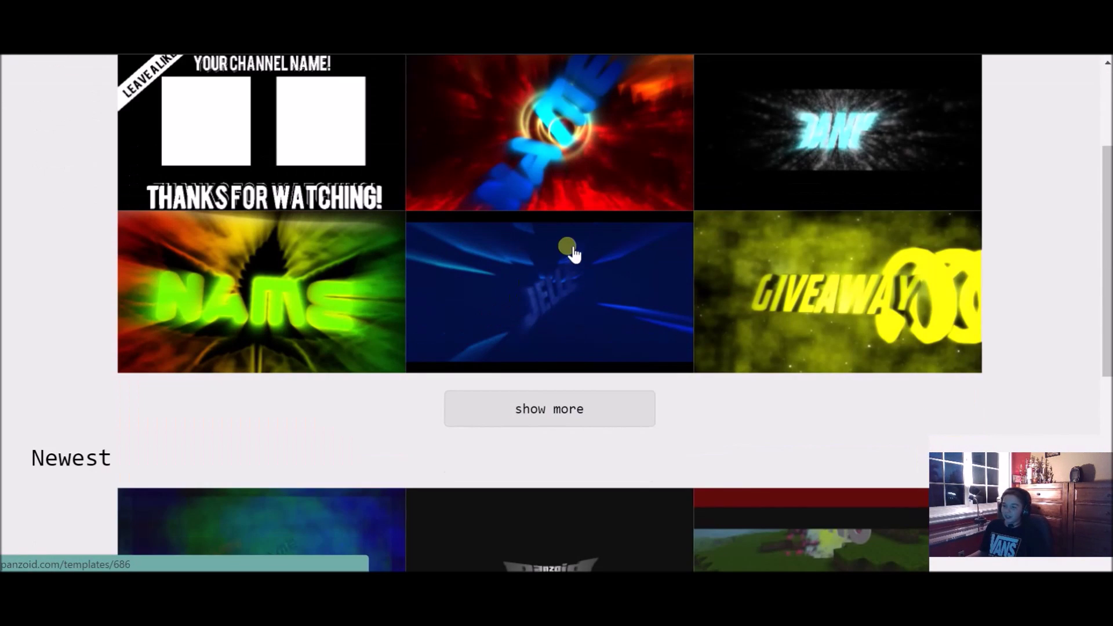
scroll(708, 308, "down", 1)
scroll(674, 297, "up", 2)
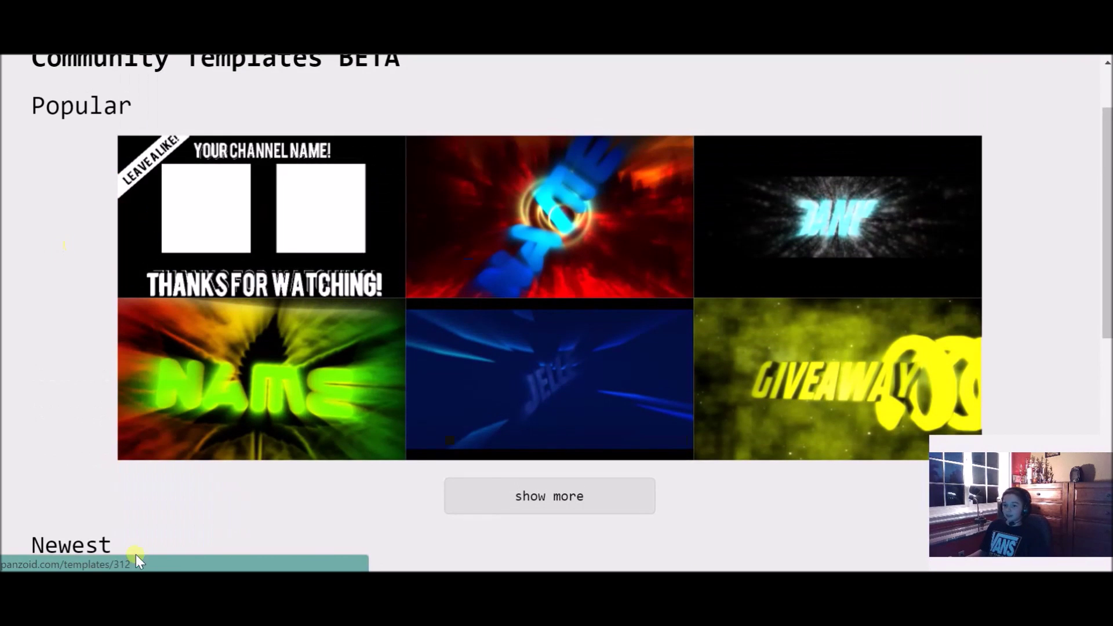
scroll(493, 406, "down", 2)
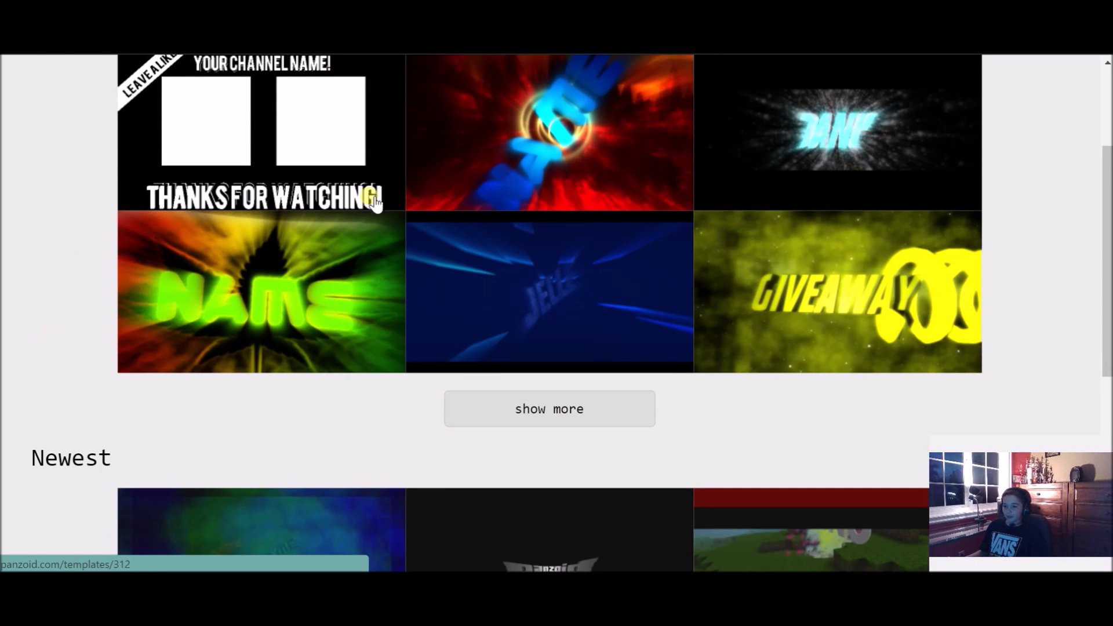
scroll(756, 68, "up", 2)
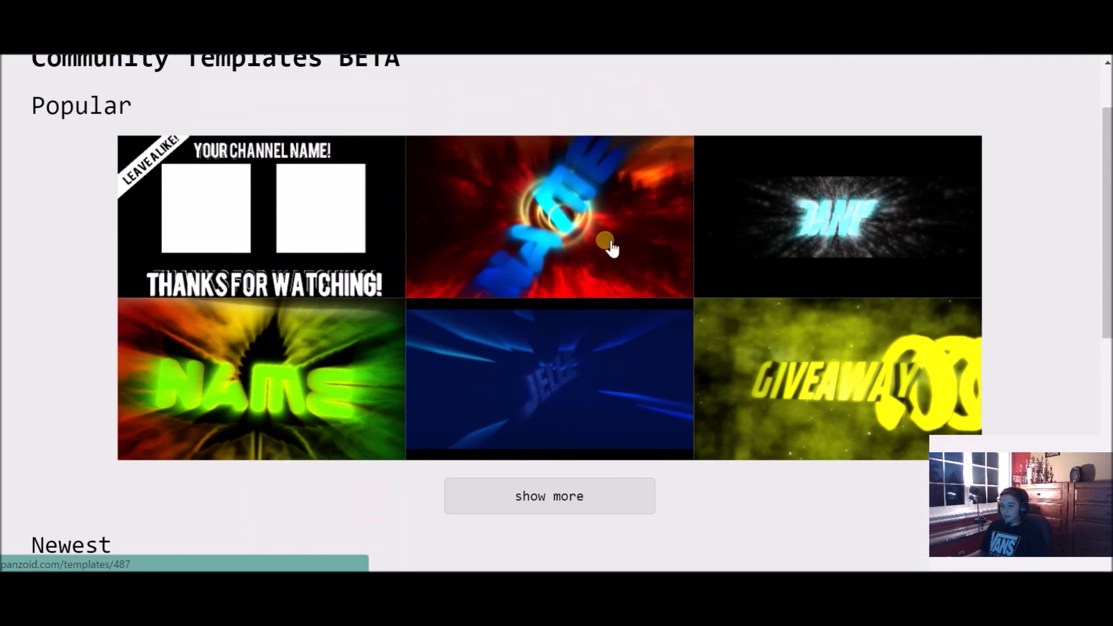
left_click(605, 242)
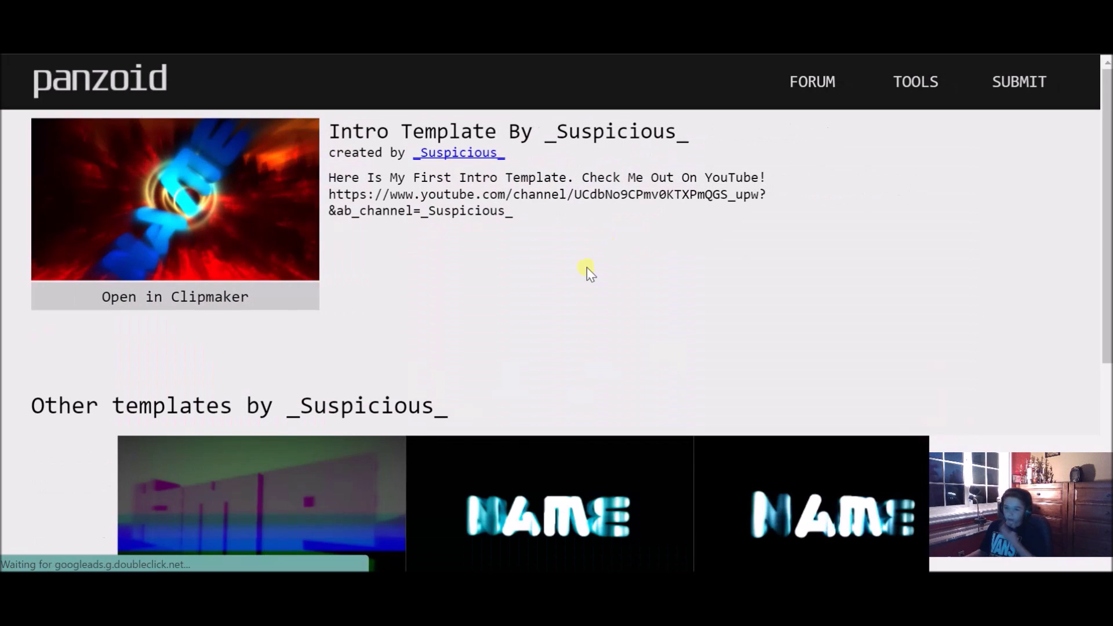
left_click(173, 305)
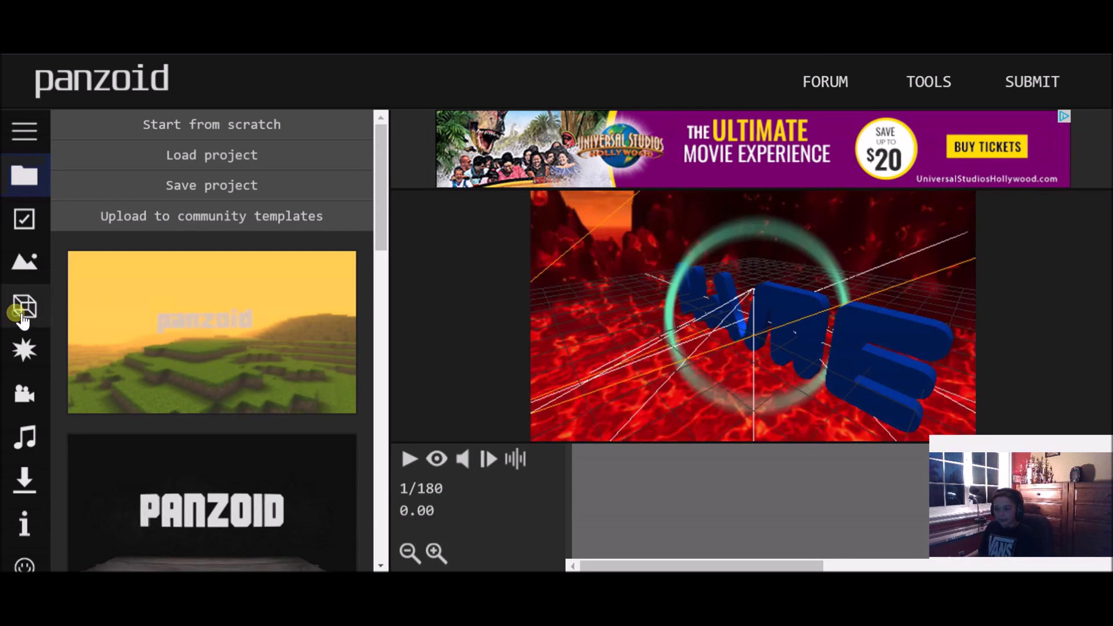
Open the NAME 3D text's settings and edit its wording
left_click(24, 312)
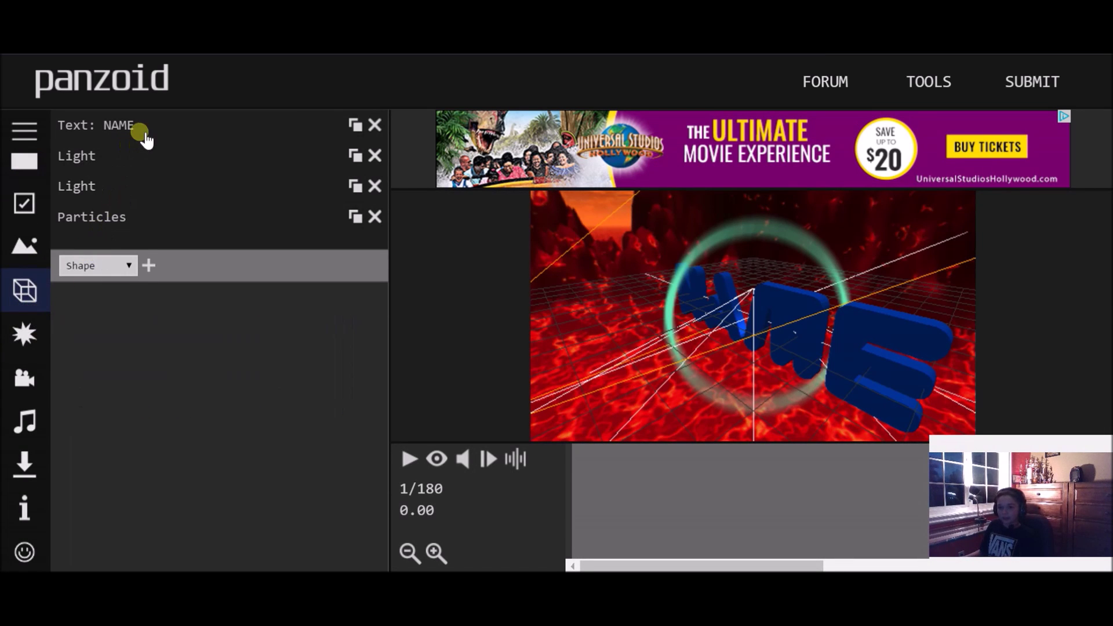
left_click(155, 135)
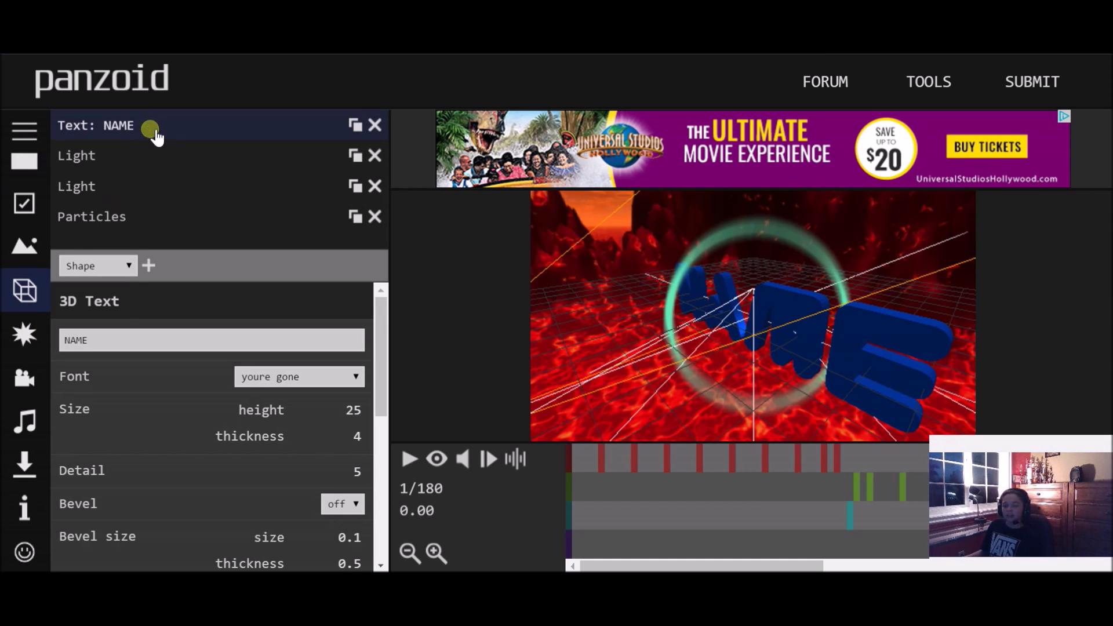
left_click(153, 351)
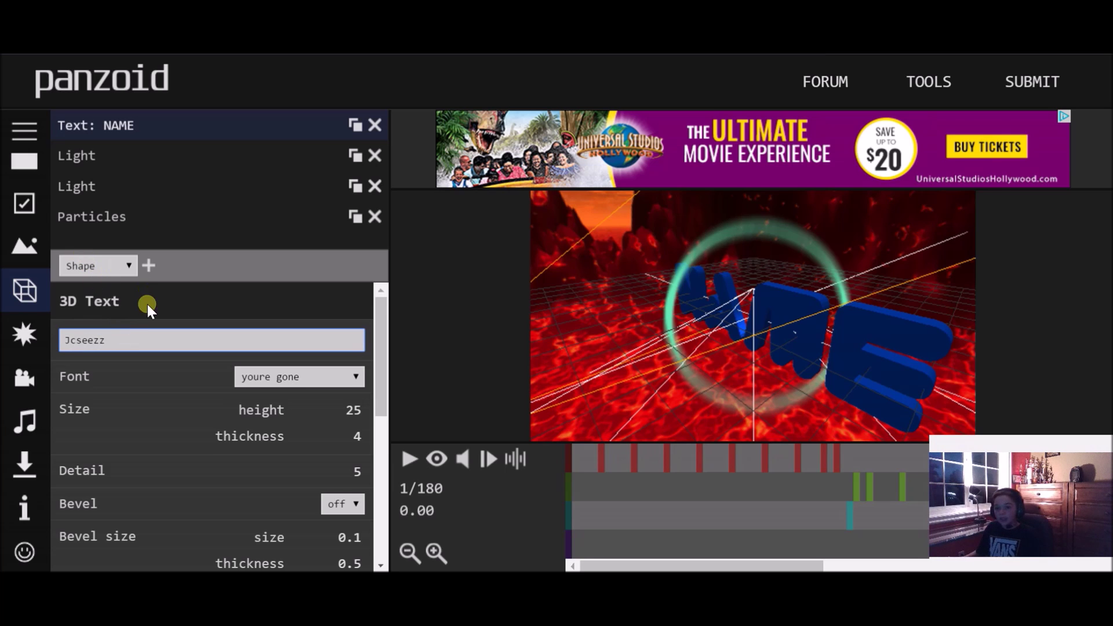
Inspect both lights and the particle effect settings, then switch to the rendered preview
left_click(84, 167)
scroll(272, 359, "down", 5)
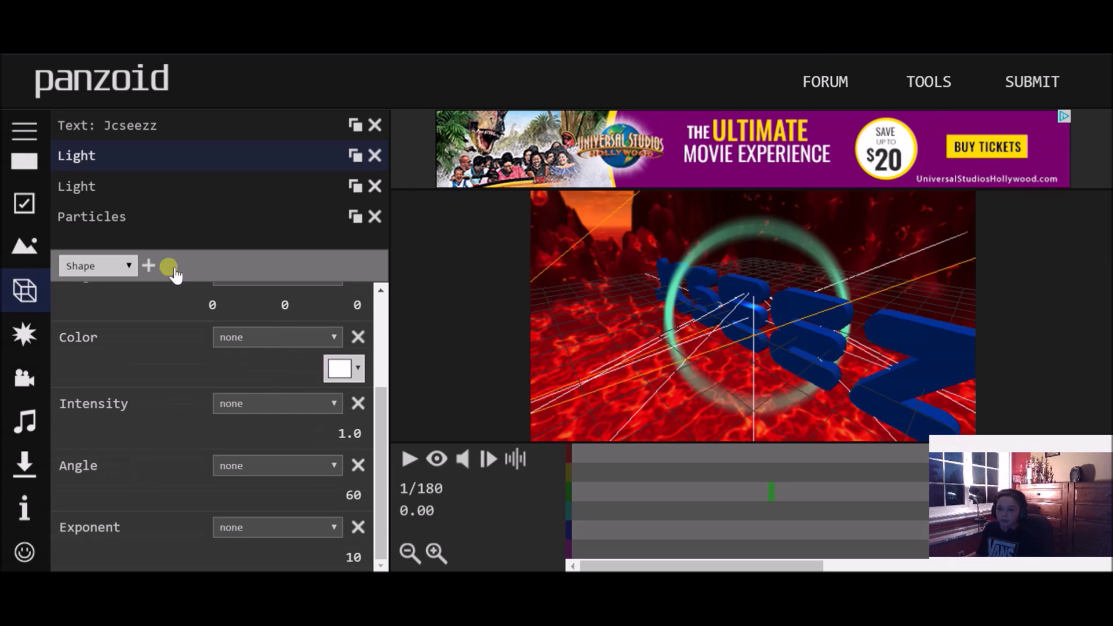
left_click(64, 184)
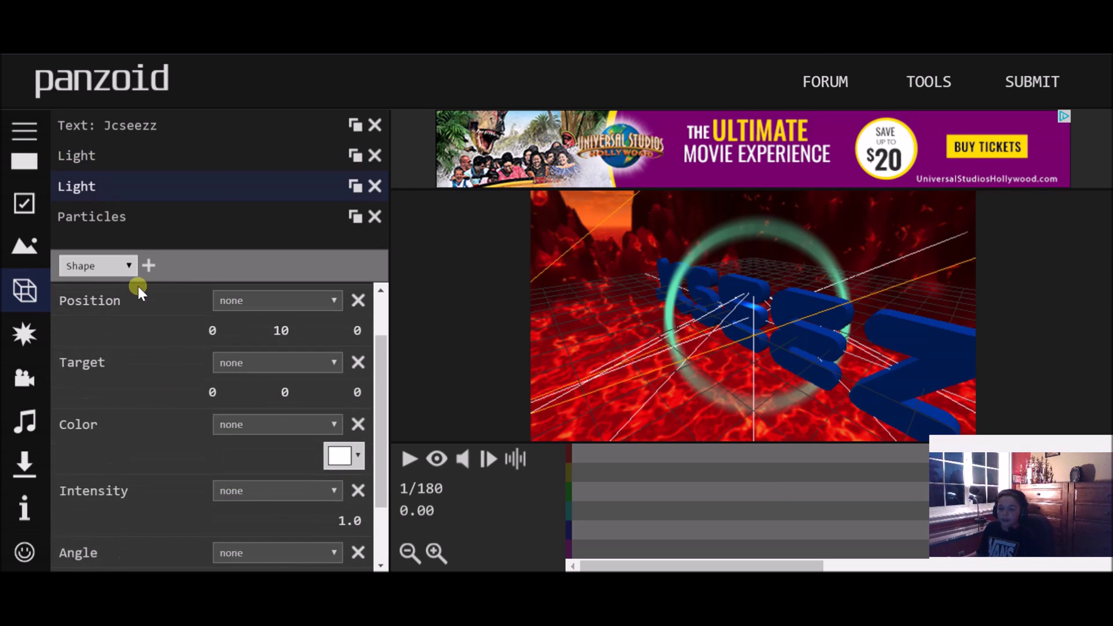
left_click(94, 215)
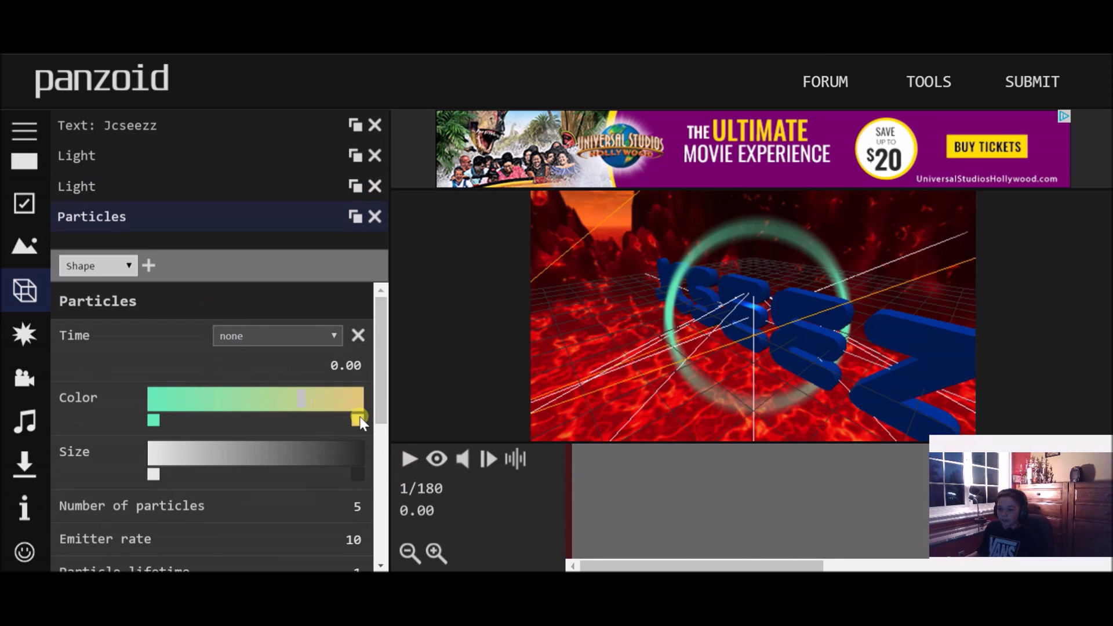
left_click(437, 461)
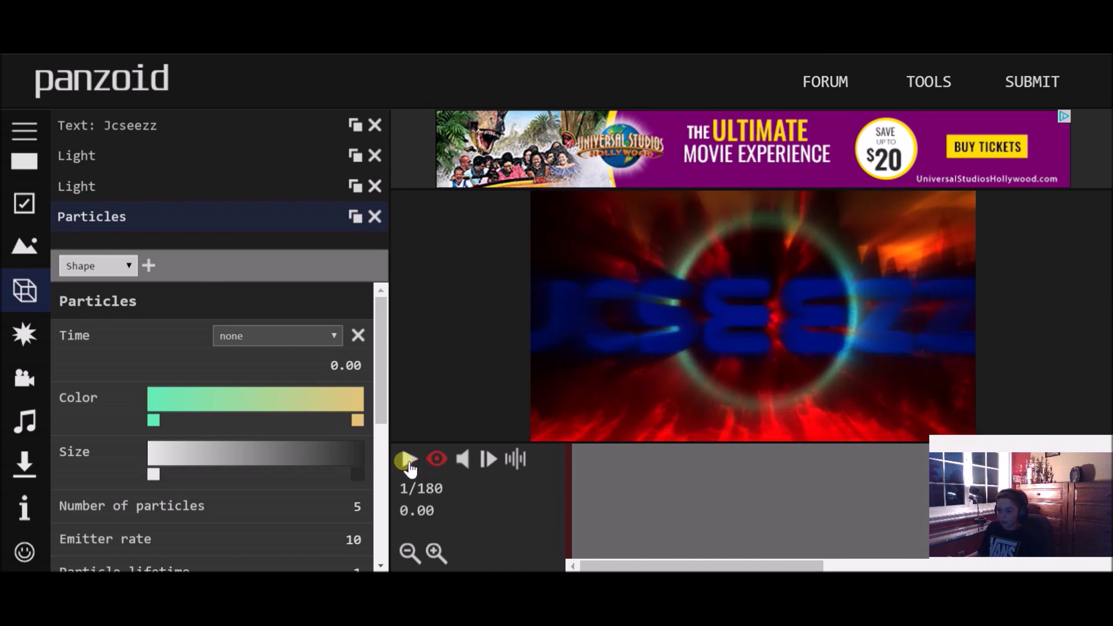
Play the edited intro from the start to preview it
left_click(410, 461)
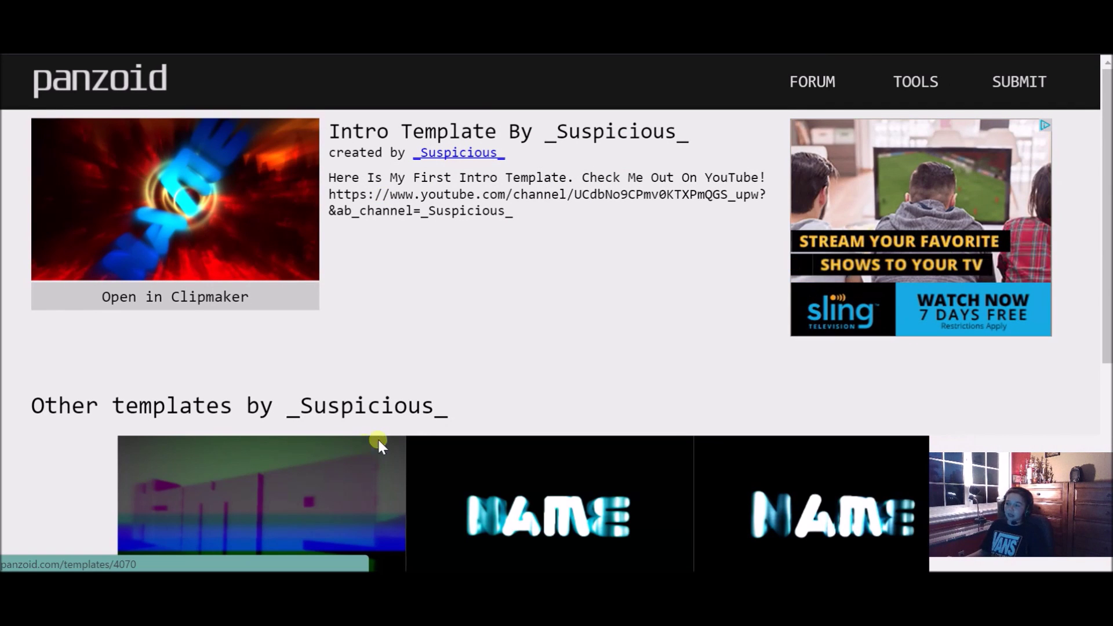
Browse both pages of the creator's templates and open the one with grey 3D TEMPLATE text
scroll(558, 506, "down", 1)
scroll(559, 507, "down", 4)
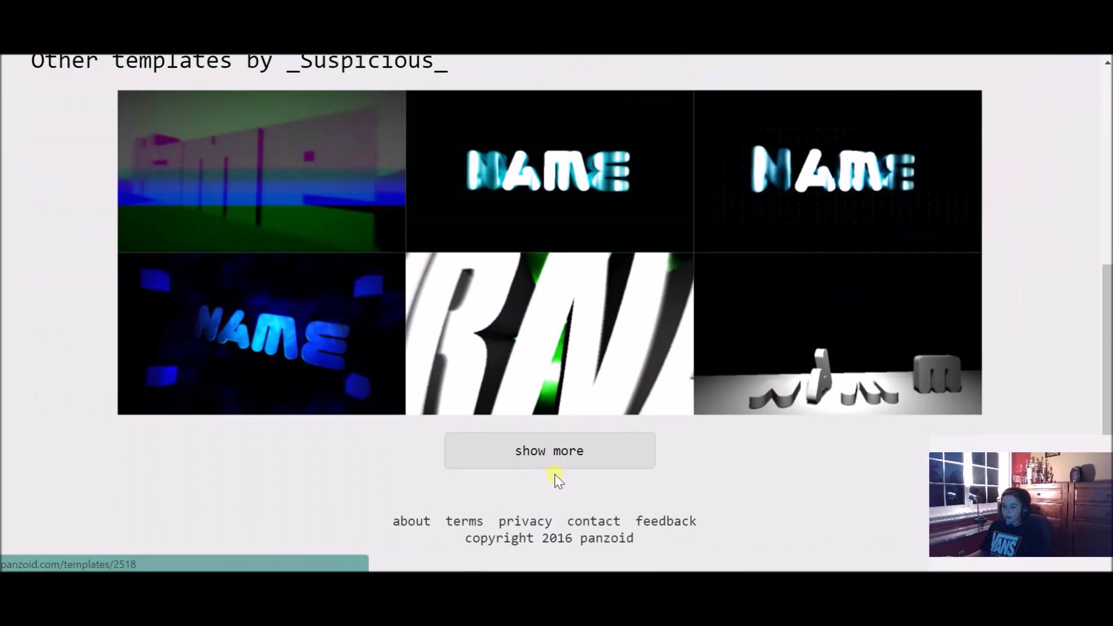
left_click(614, 450)
scroll(566, 394, "down", 5)
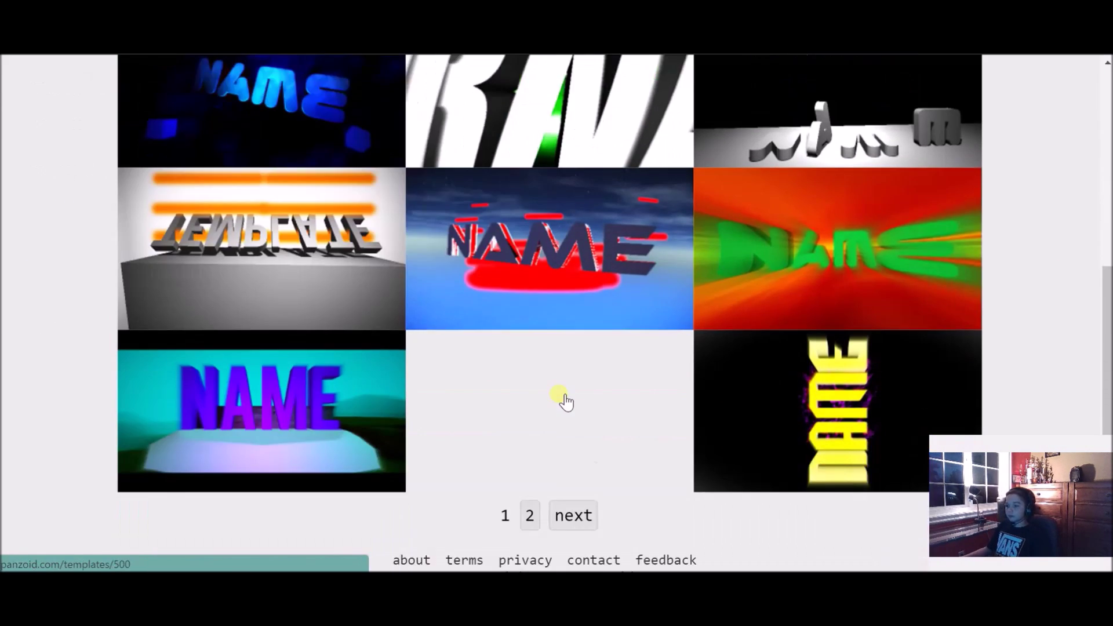
scroll(566, 401, "down", 1)
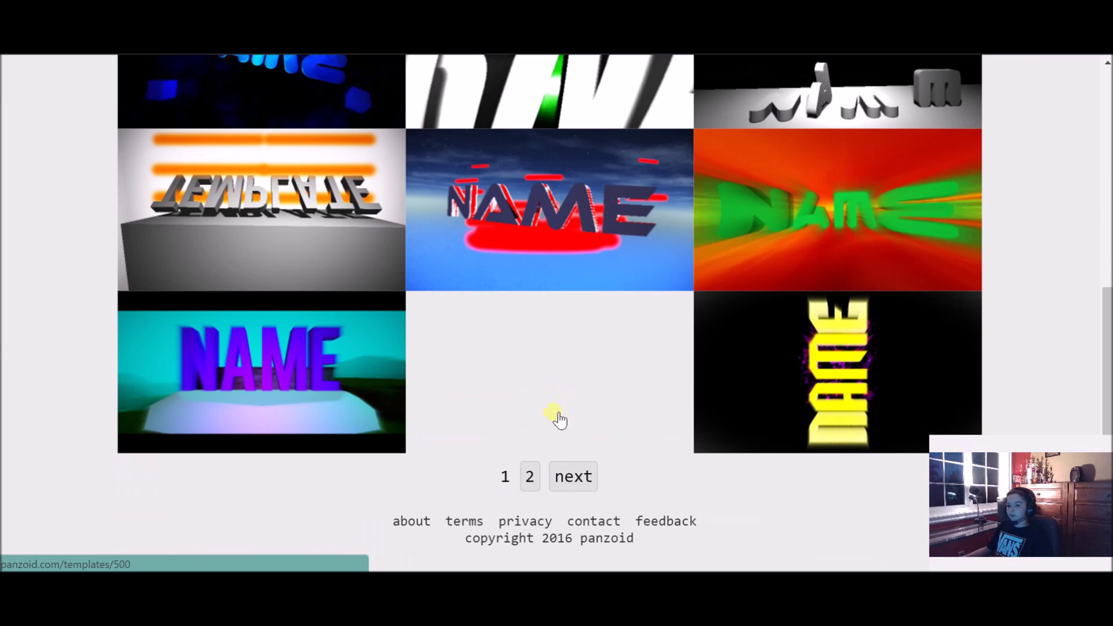
left_click(587, 478)
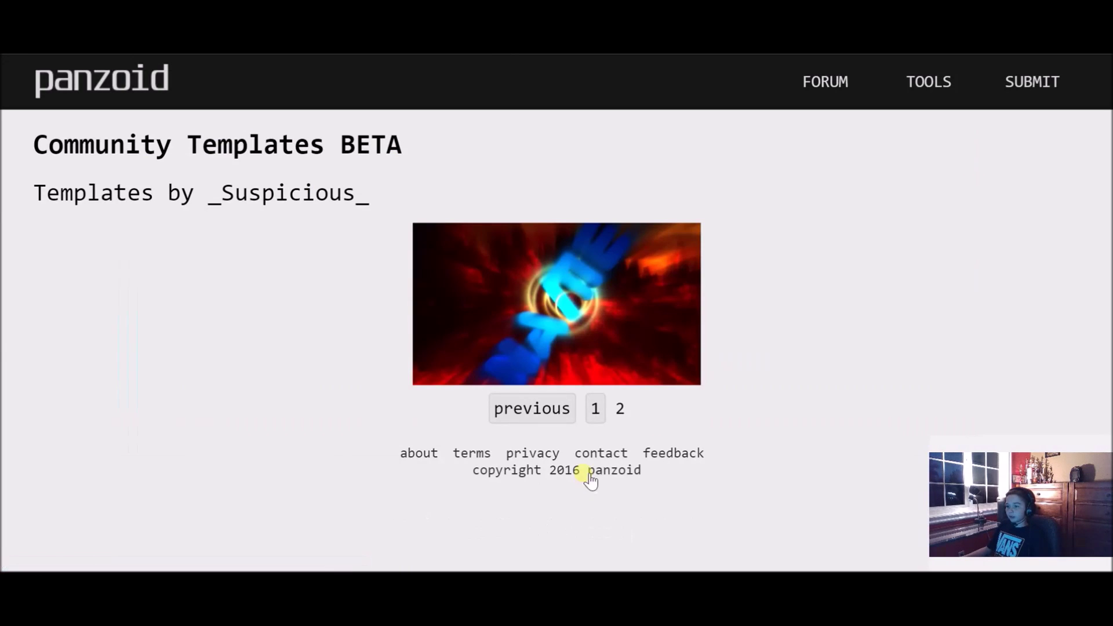
left_click(595, 408)
scroll(522, 423, "down", 5)
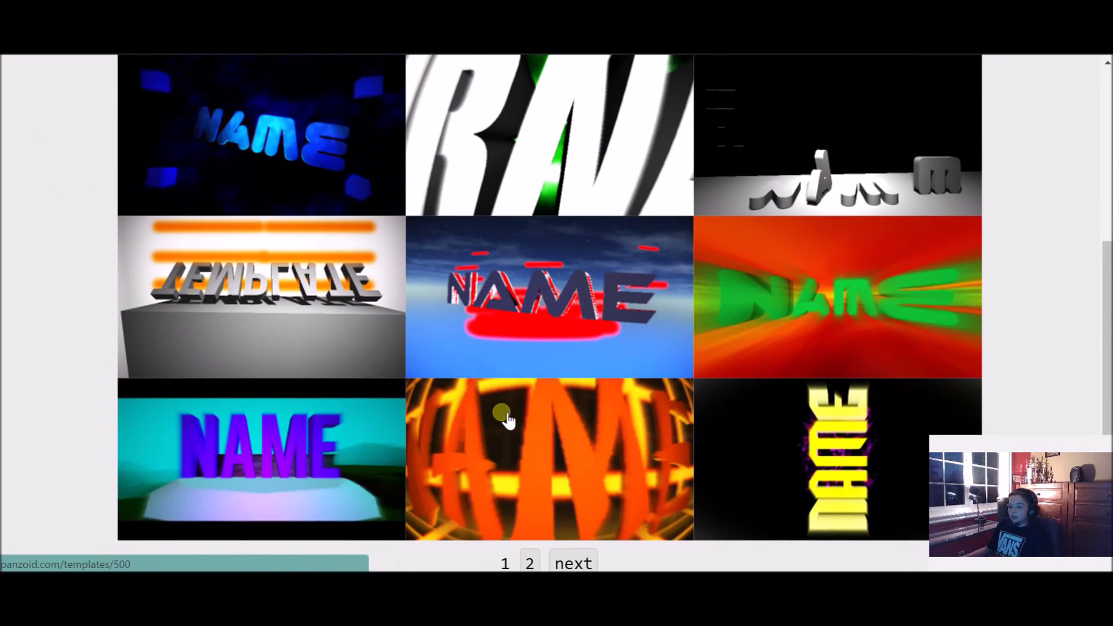
scroll(504, 419, "down", 2)
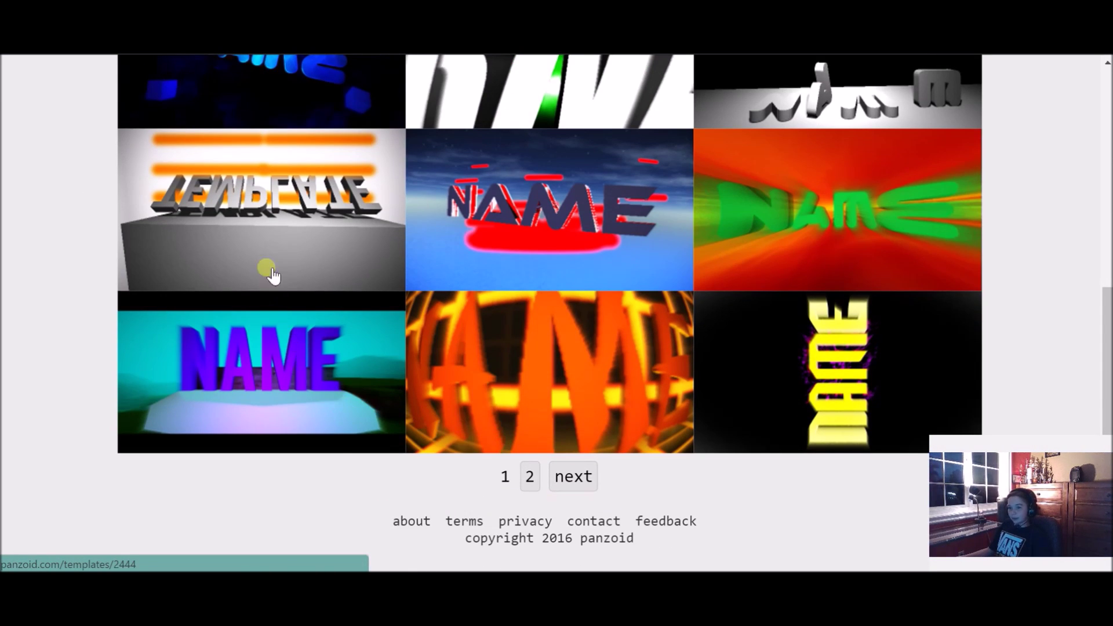
left_click(278, 266)
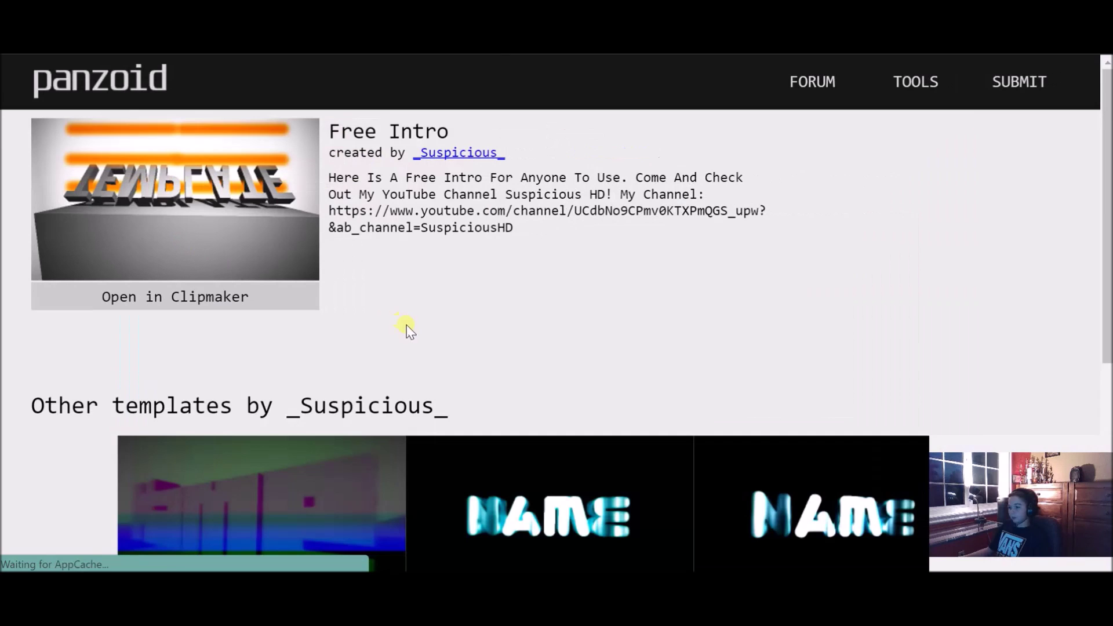
Load the Free Intro into Clipmaker and select its 'Text: Template' object
left_click(192, 312)
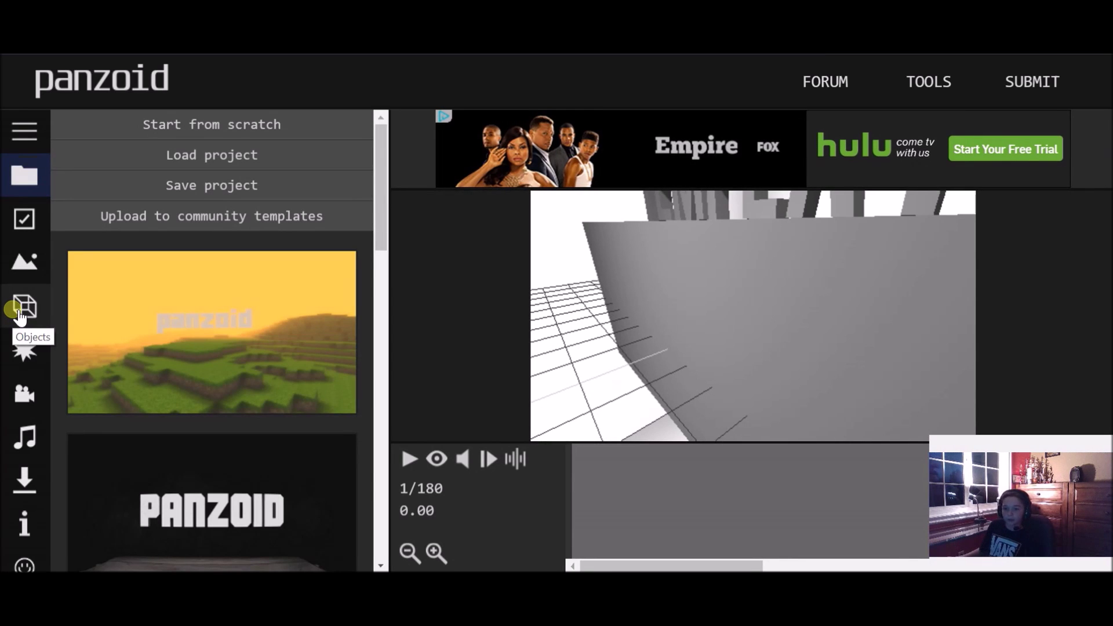
left_click(20, 313)
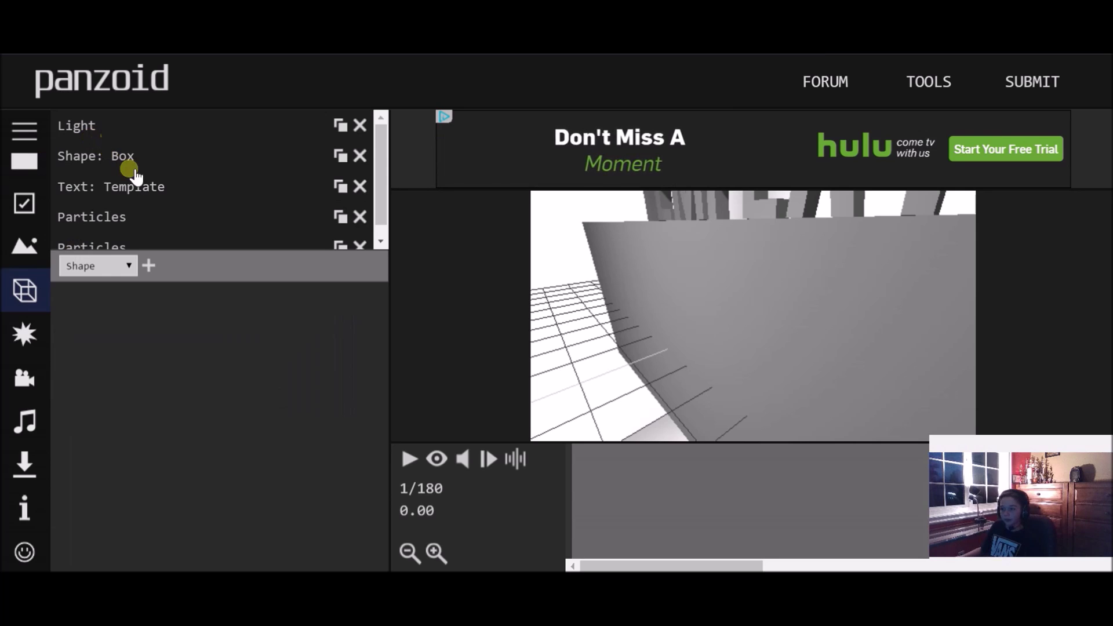
left_click(131, 189)
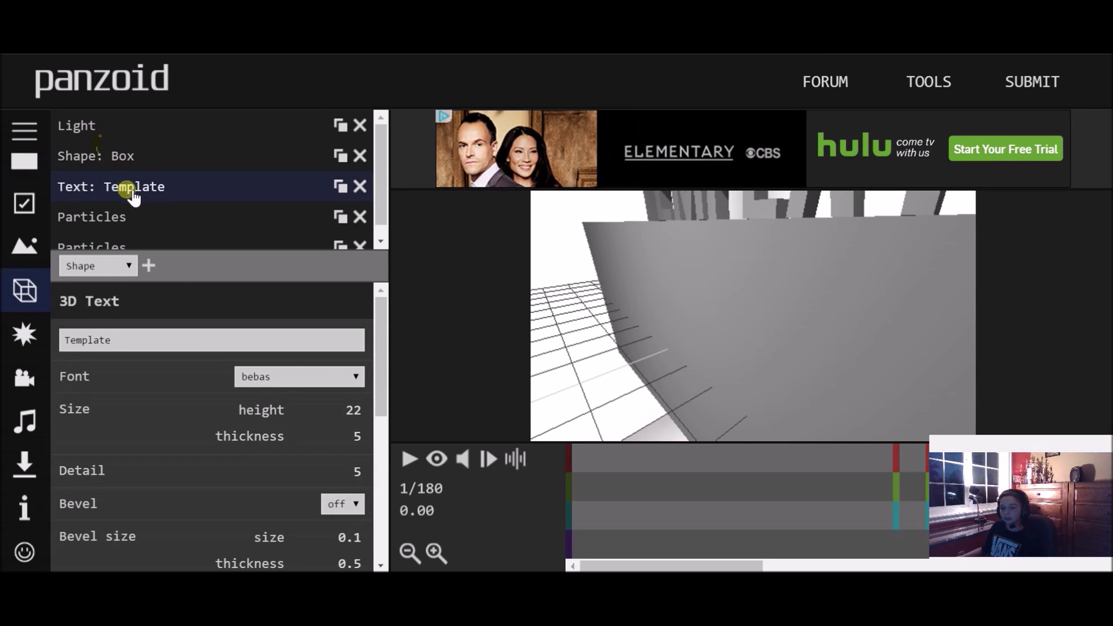
Change the 3D text to 'Jc seezz' and play the retitled intro
left_click(223, 341)
key("BackSpace")
key("BackSpace")
key("BackSpace")
key("BackSpace")
key("BackSpace")
key("BackSpace")
key("BackSpace")
key("BackSpace")
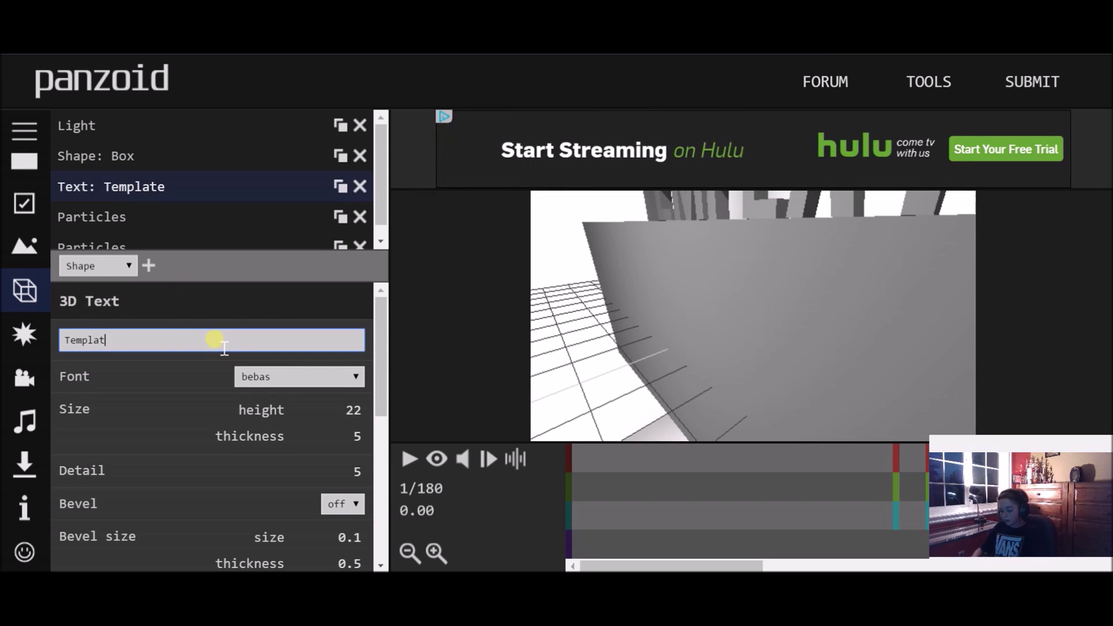
type("Jc")
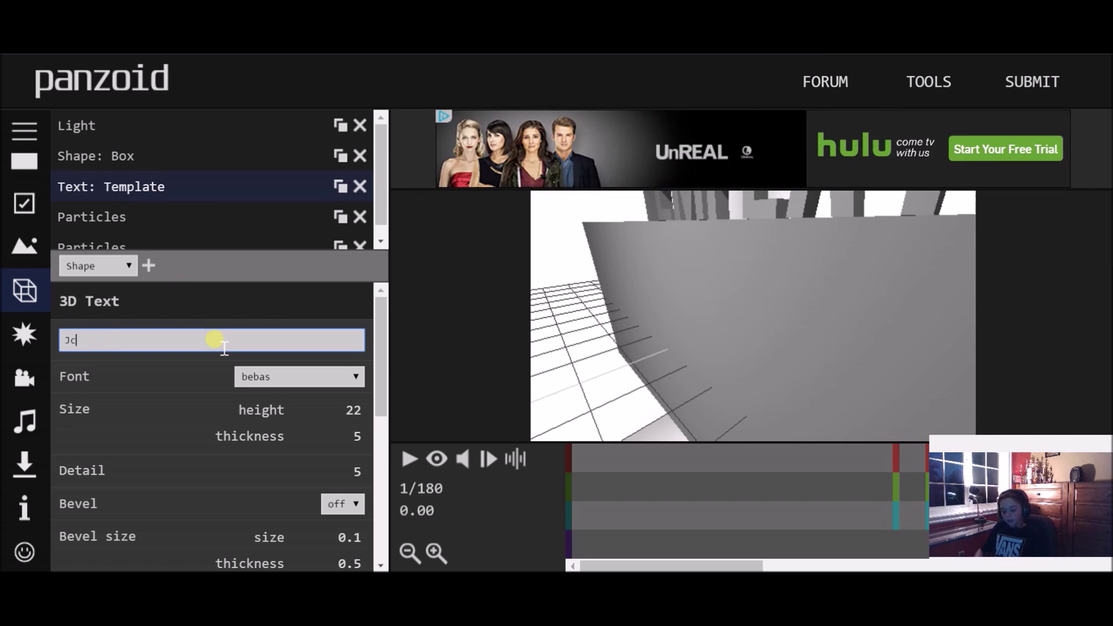
type(" seezz")
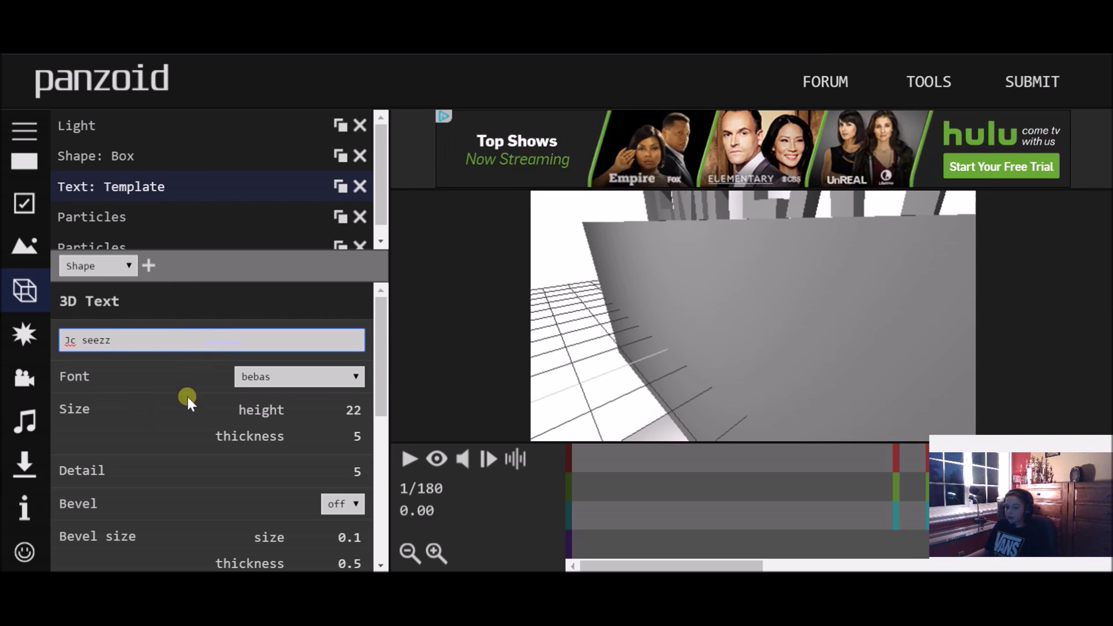
left_click(437, 459)
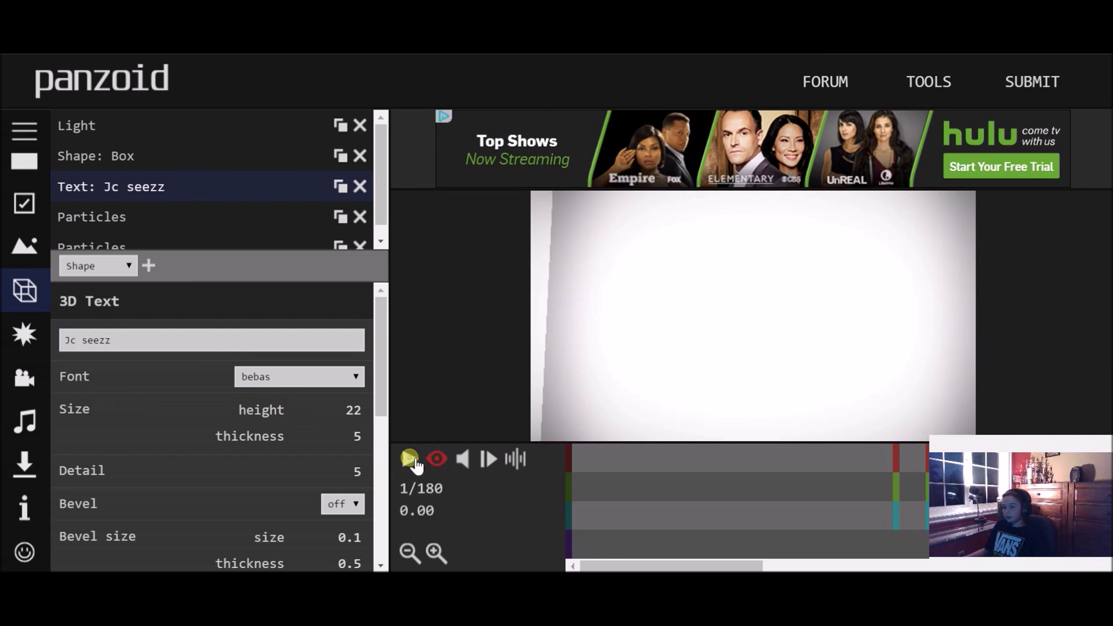
left_click(411, 460)
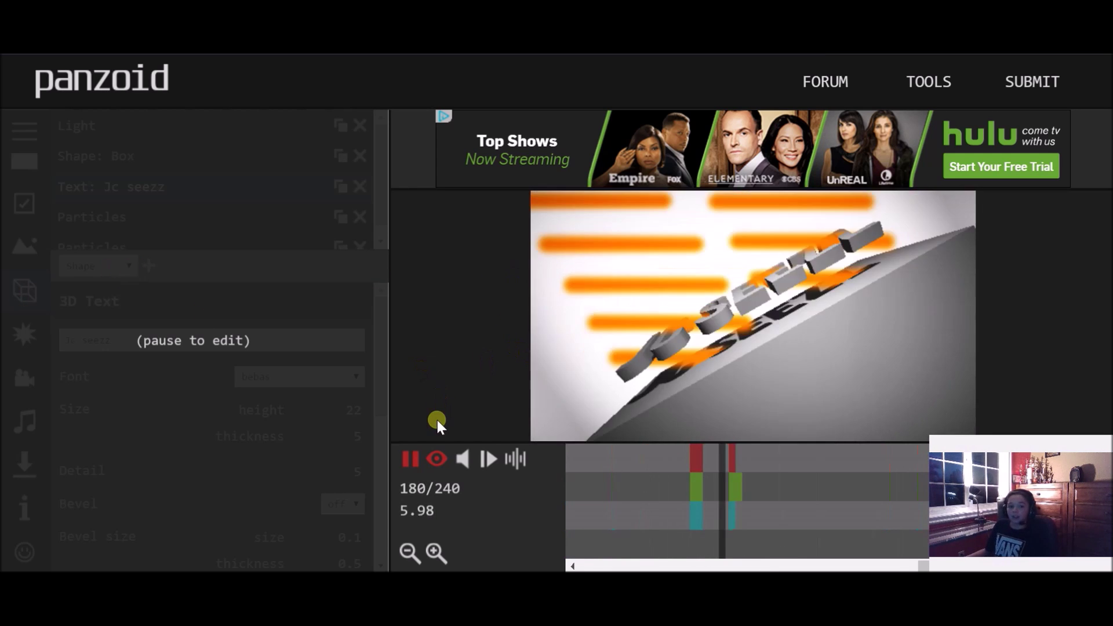
Switch the preview back to wireframe and pause the Jc seezz intro partway
left_click(437, 459)
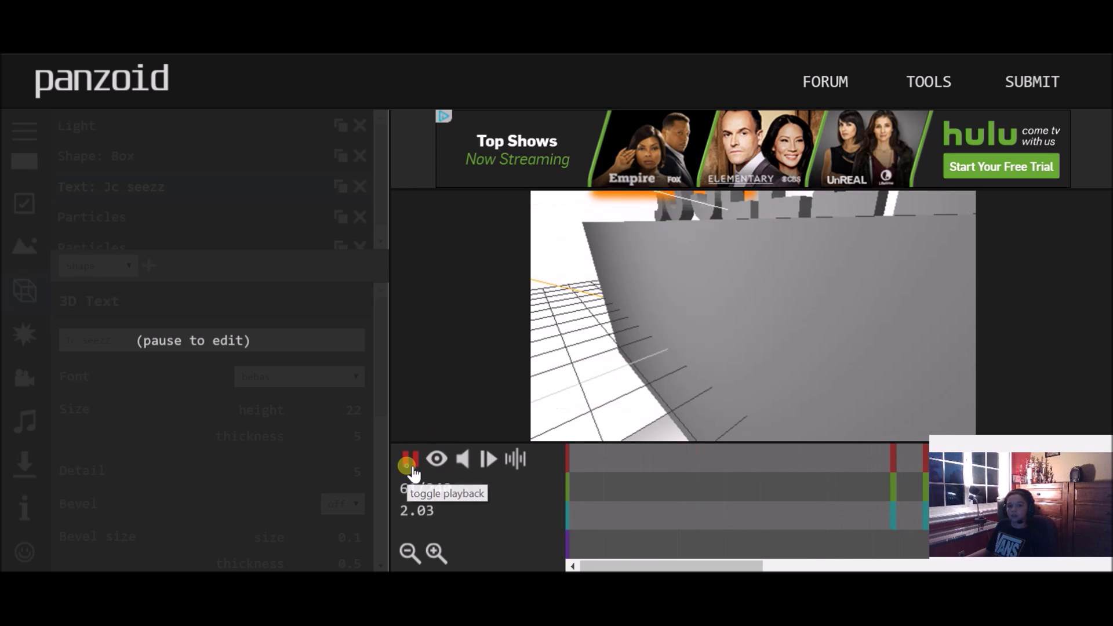
left_click(410, 461)
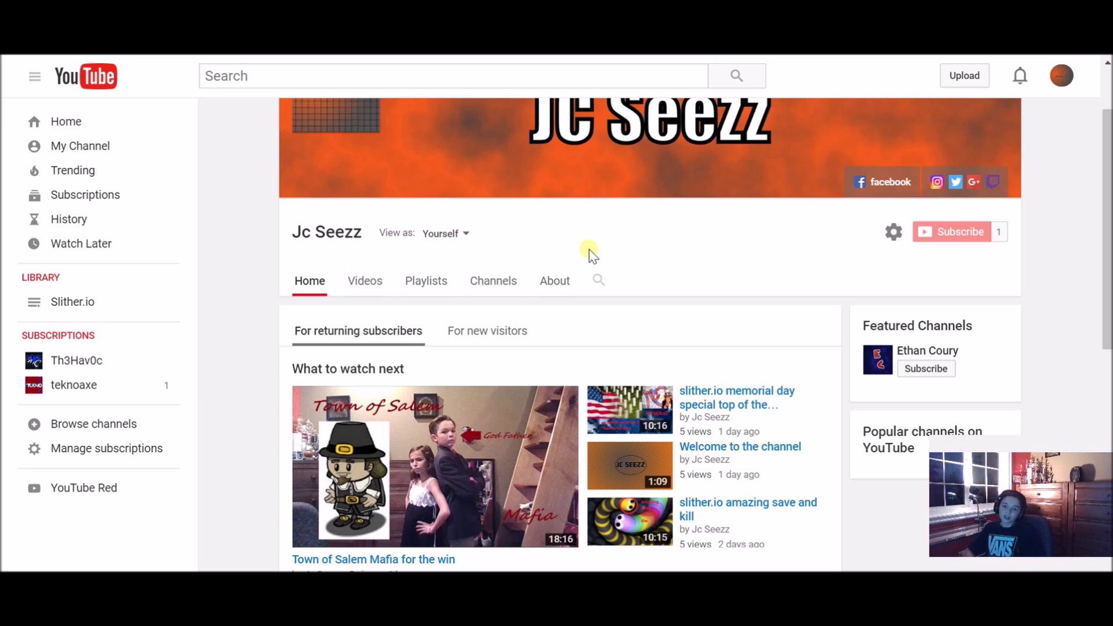
scroll(557, 522, "up", 1)
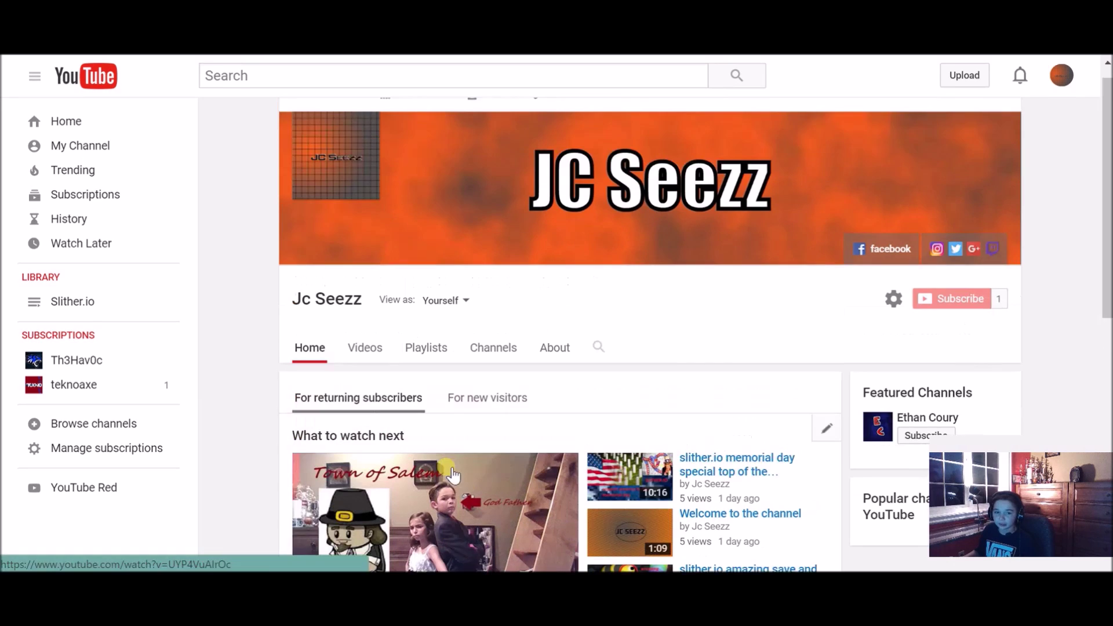
scroll(453, 474, "down", 2)
scroll(446, 467, "down", 5)
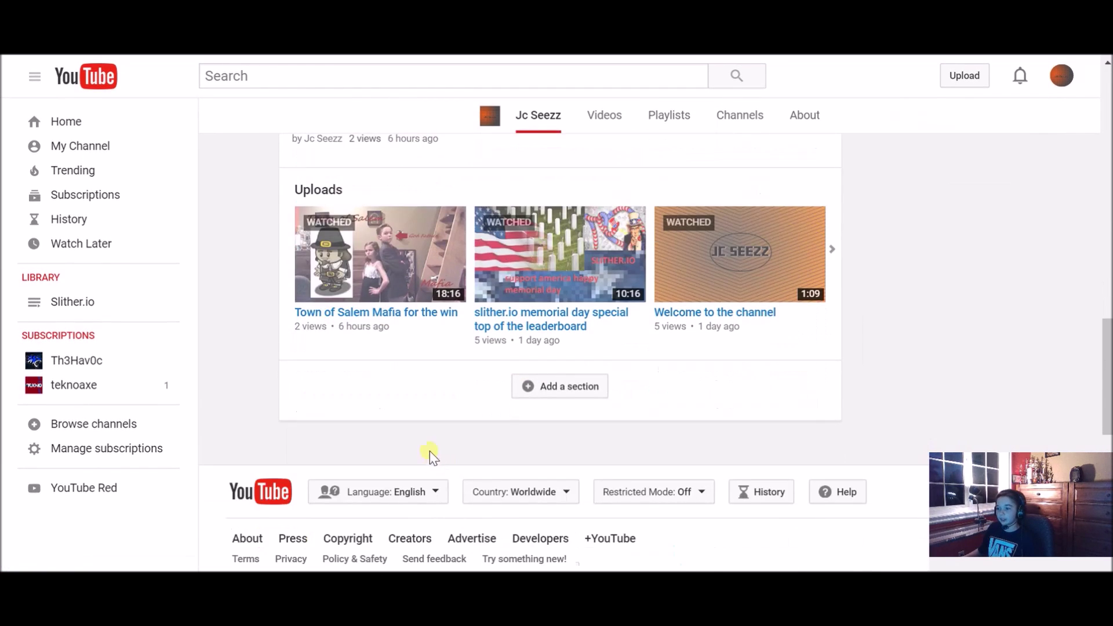
scroll(430, 452, "up", 1)
scroll(431, 441, "up", 4)
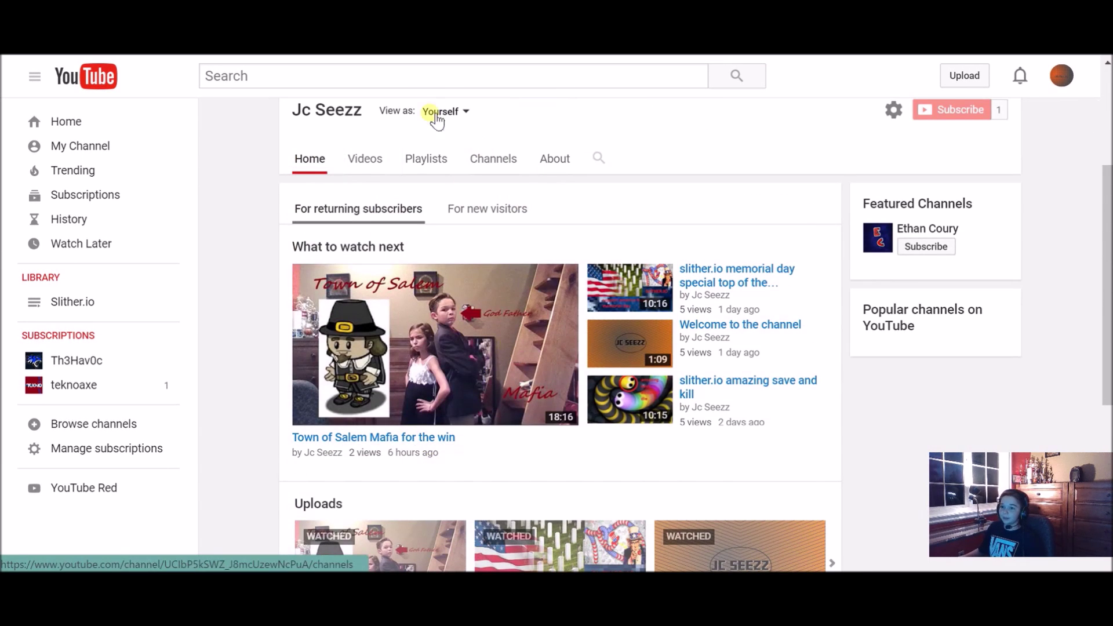